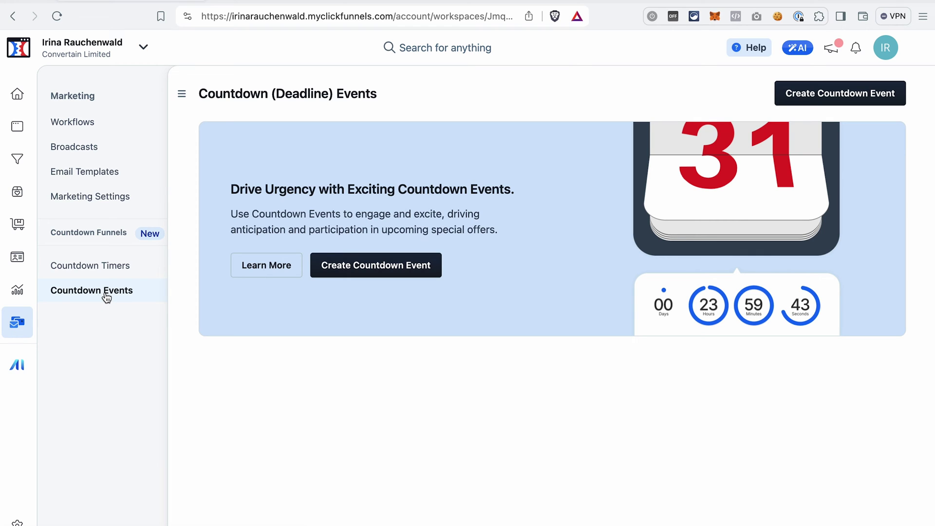
# Start a new countdown event named Evergreen Webinar and make it Recurring with a recurrence interval of 7 days.
pyautogui.click(383, 272)
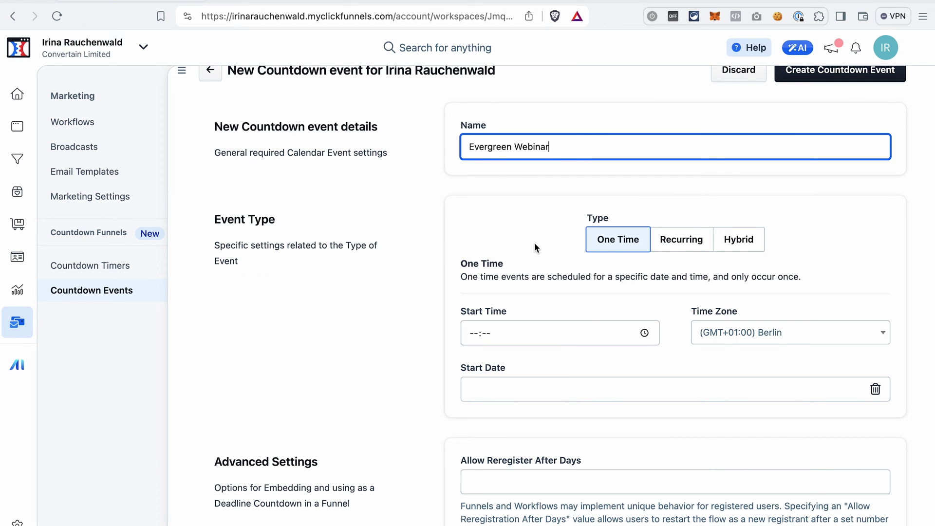
pyautogui.click(679, 246)
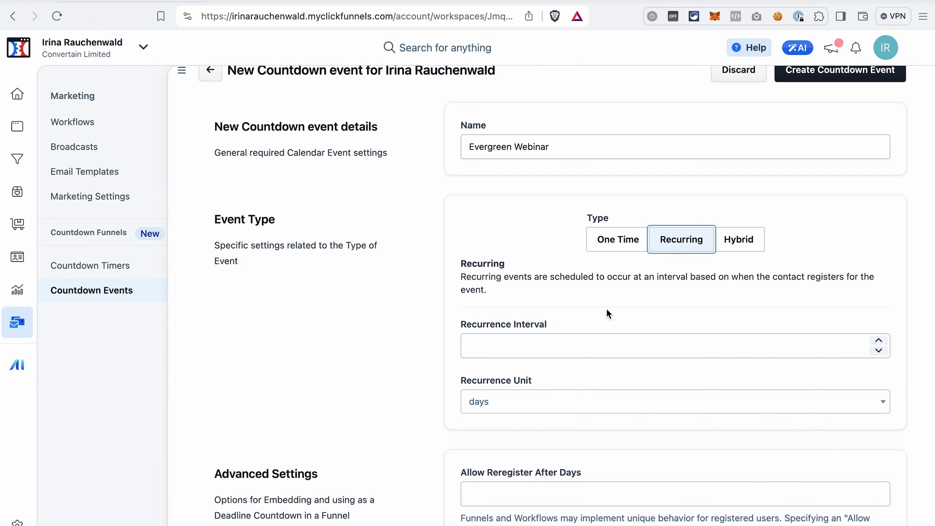
pyautogui.click(482, 358)
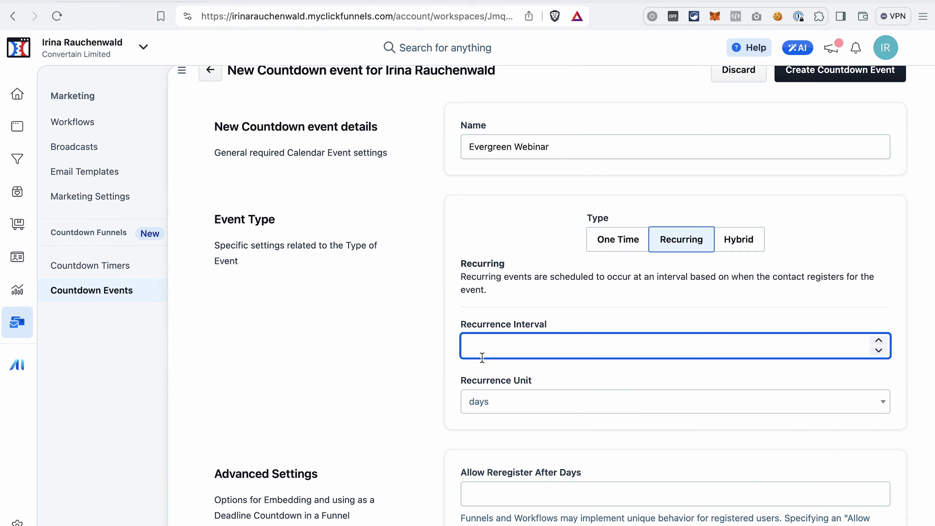
pyautogui.write('7')
pyautogui.scroll(-3, 517, 345)
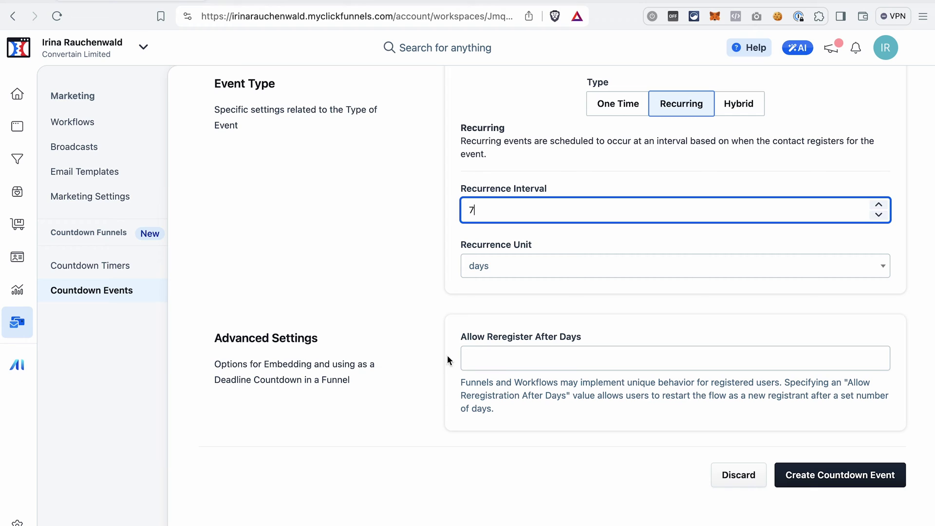
# Allow reregistration after 30 days and create the Evergreen Webinar countdown event.
pyautogui.click(504, 361)
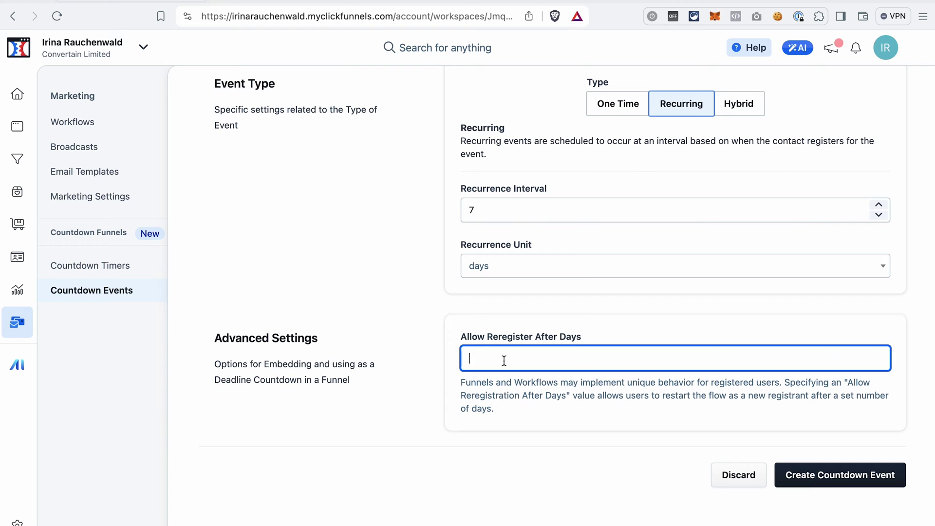
pyautogui.write('30')
pyautogui.click(838, 480)
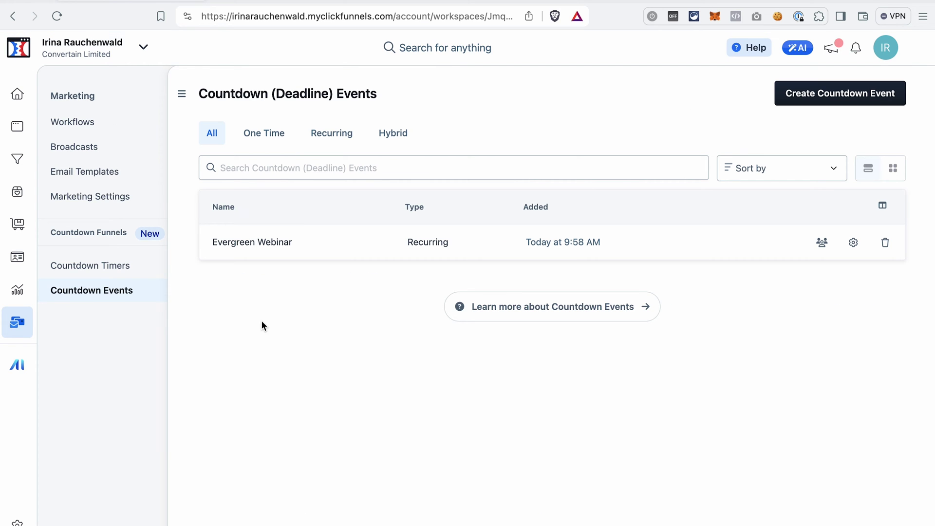
# Create a countdown timer named Evergreen Webinar Timer based on Template 5, and leave its settings after looking them over.
pyautogui.click(92, 268)
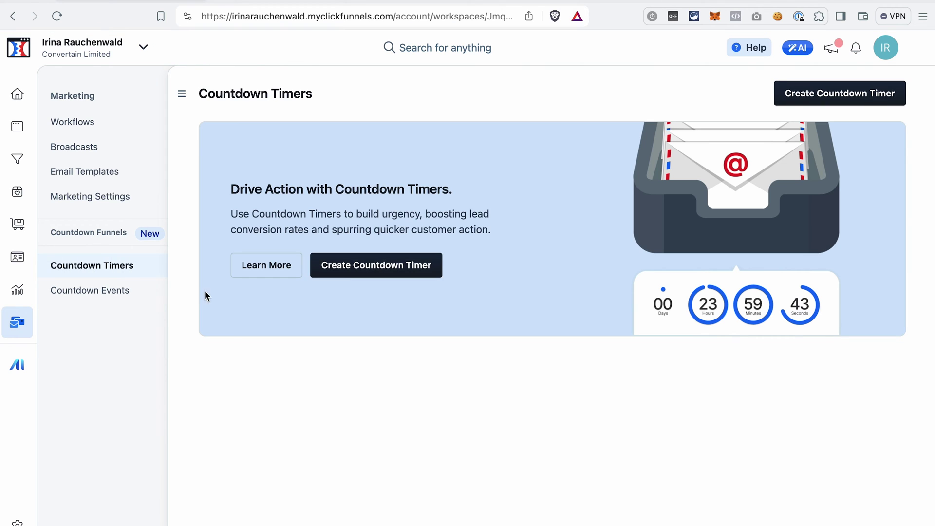
pyautogui.click(374, 274)
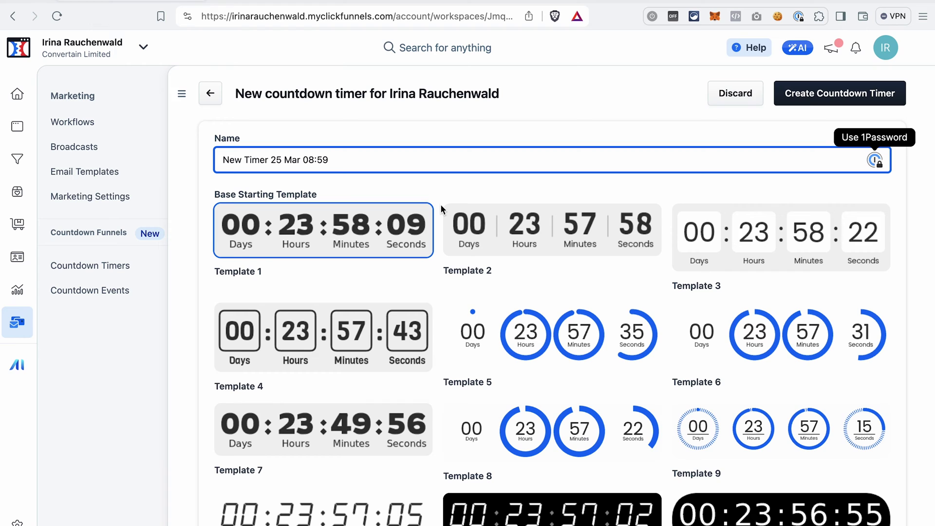
pyautogui.press('super+a')
pyautogui.write('Evergreen Webinar Timer')
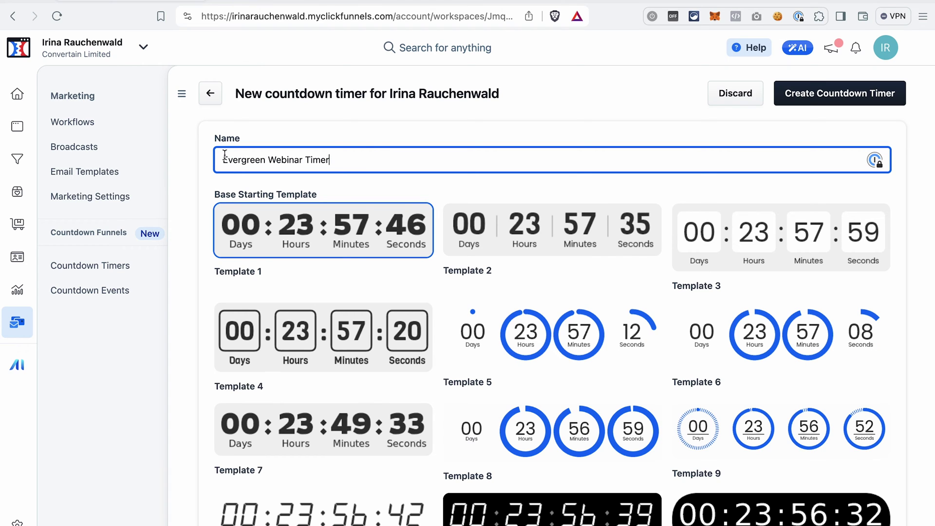
pyautogui.moveTo(375, 219)
pyautogui.moveTo(569, 314)
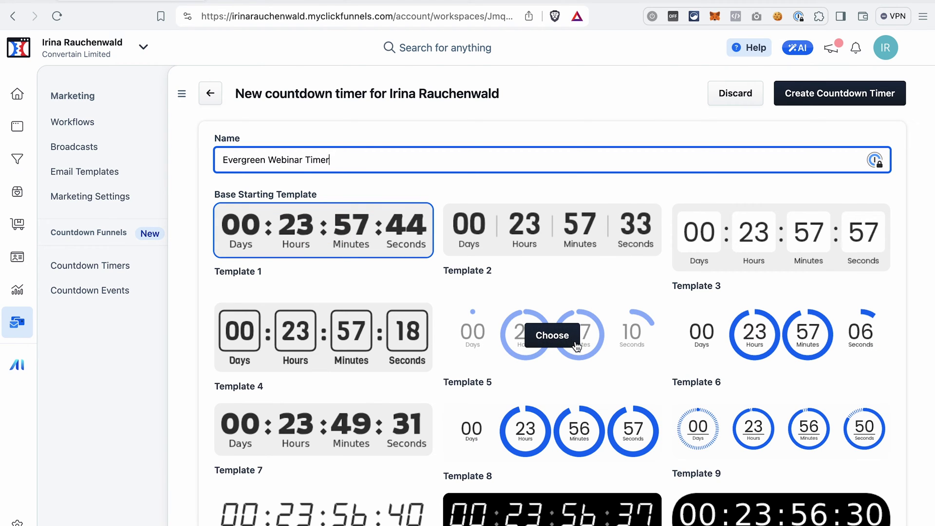
pyautogui.click(568, 345)
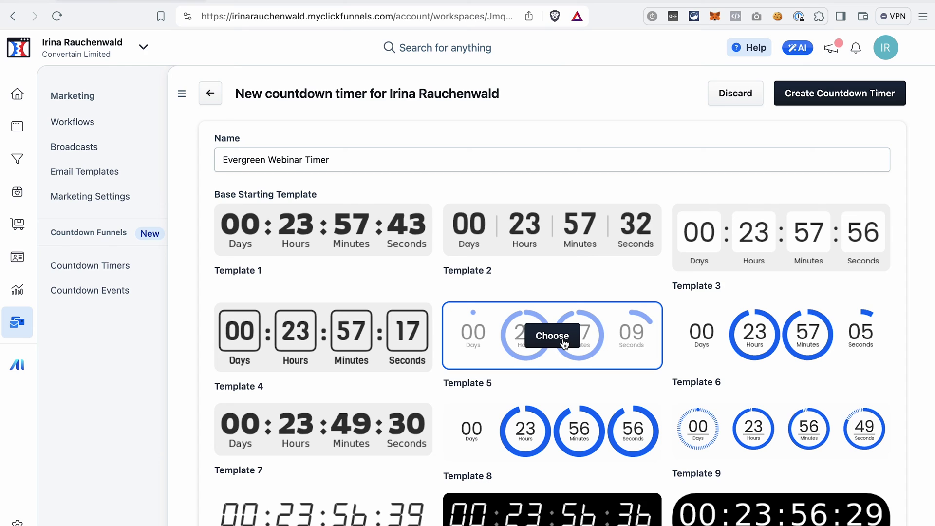
pyautogui.click(799, 100)
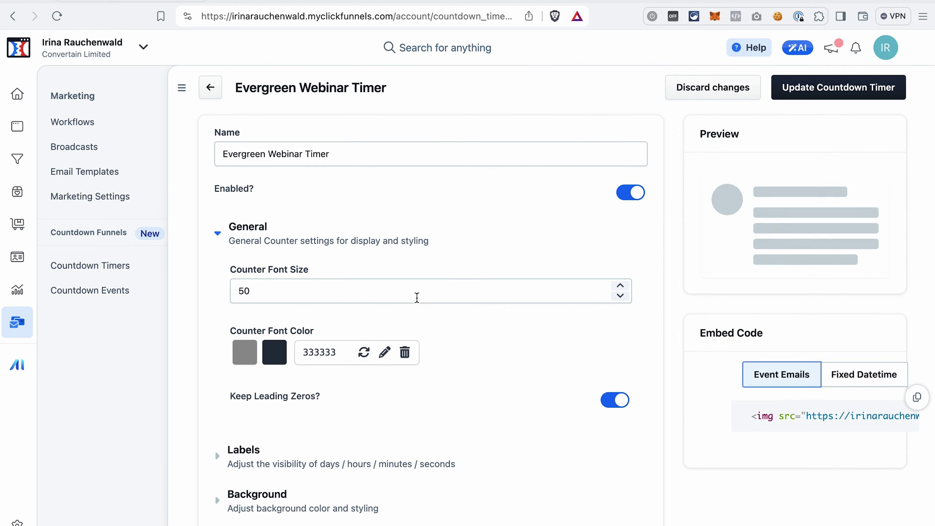
pyautogui.scroll(-3, 417, 299)
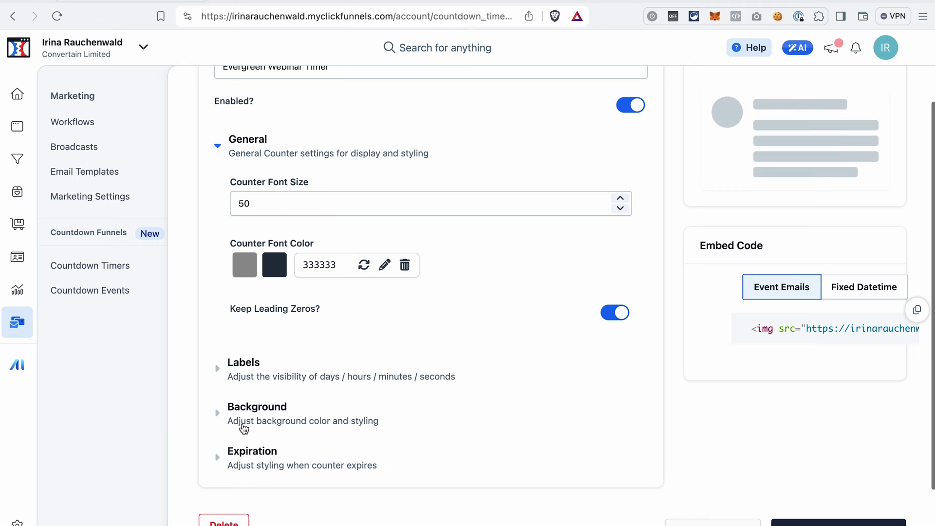
pyautogui.scroll(3, 320, 293)
pyautogui.click(207, 94)
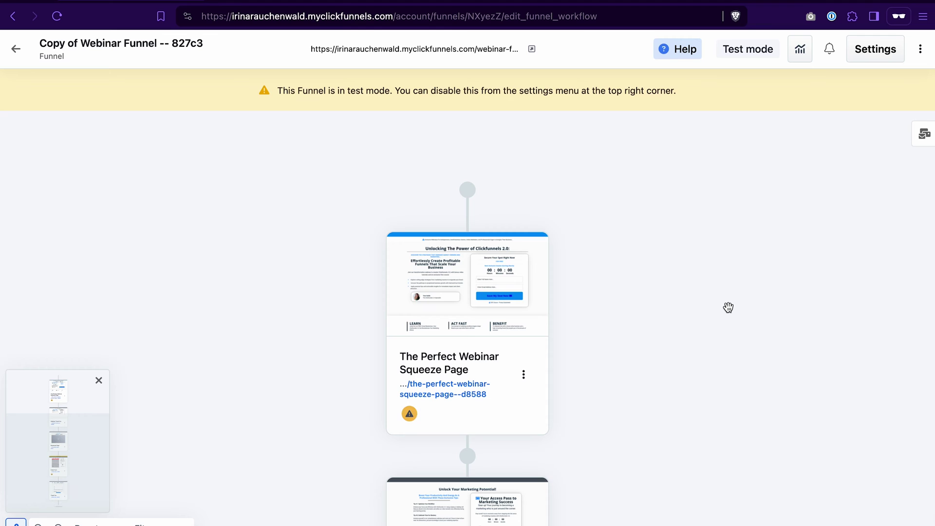
# Open The Perfect Webinar Squeeze Page of the Copy of Webinar Funnel for editing.
pyautogui.moveTo(463, 273)
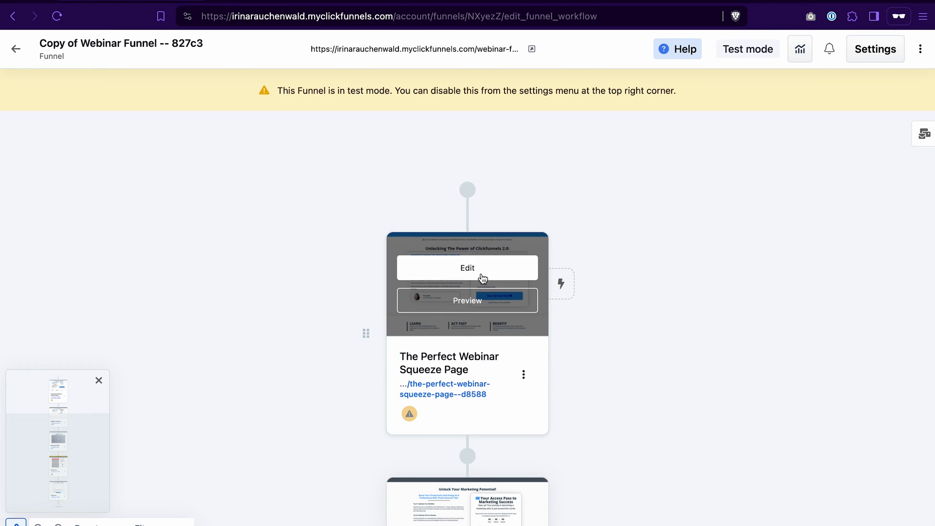
pyautogui.click(469, 270)
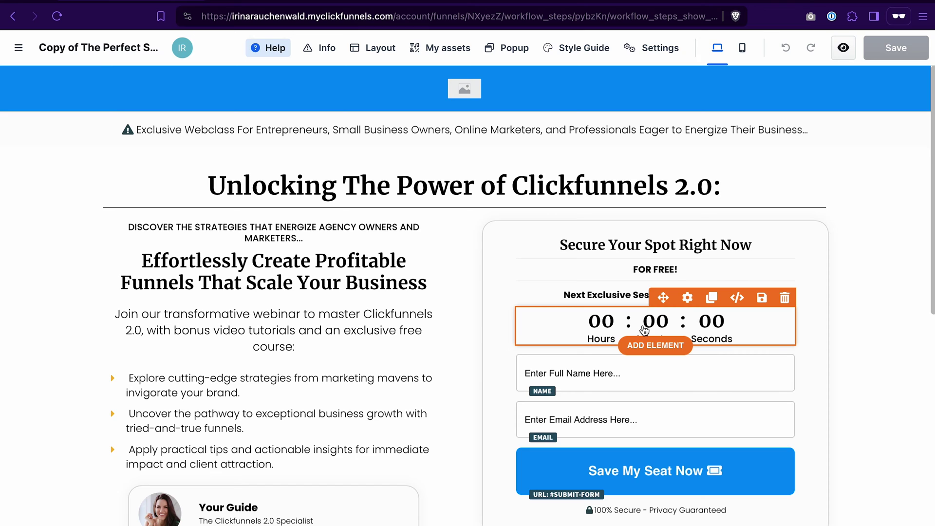
# Search the page element library for the countdown element and close the library without adding anything.
pyautogui.click(649, 346)
pyautogui.write('coun')
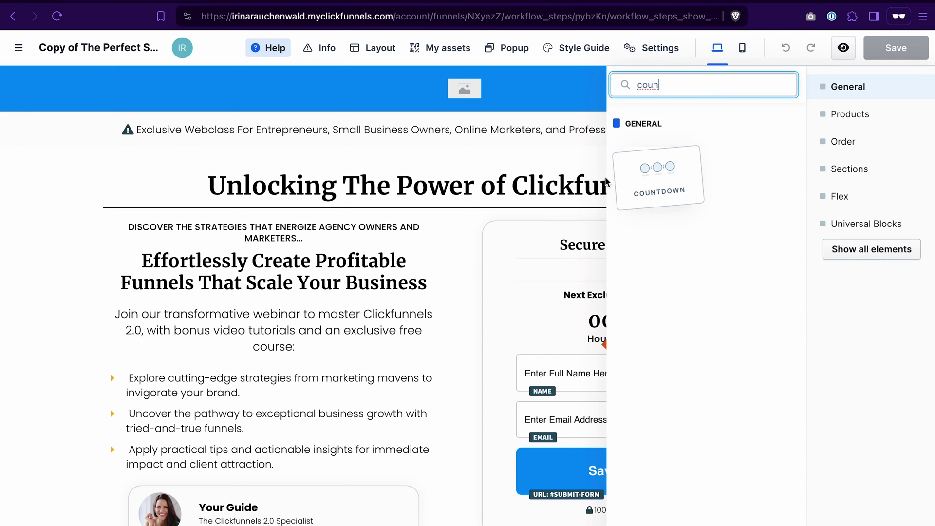
pyautogui.click(516, 312)
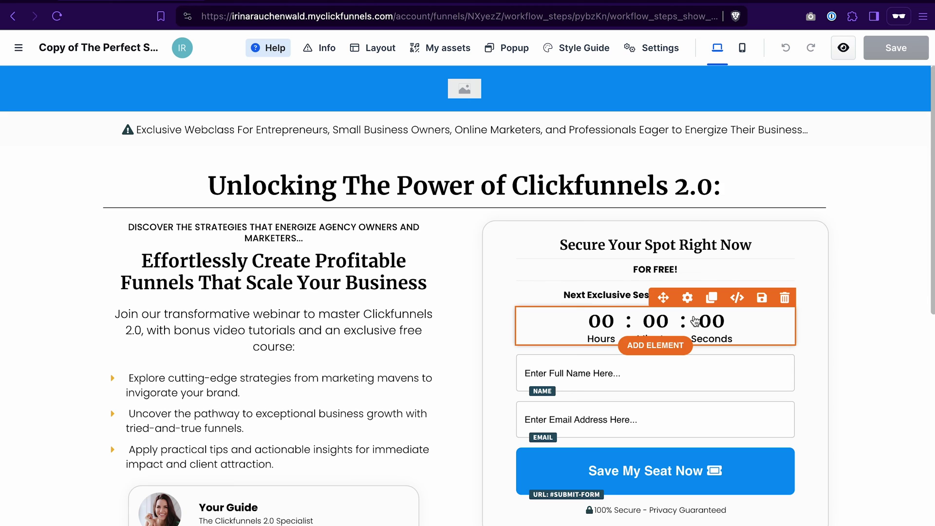
# Configure the squeeze page's existing countdown as an Evergreen timer of 05 minutes that resets On Page Load, and save the page.
pyautogui.click(688, 298)
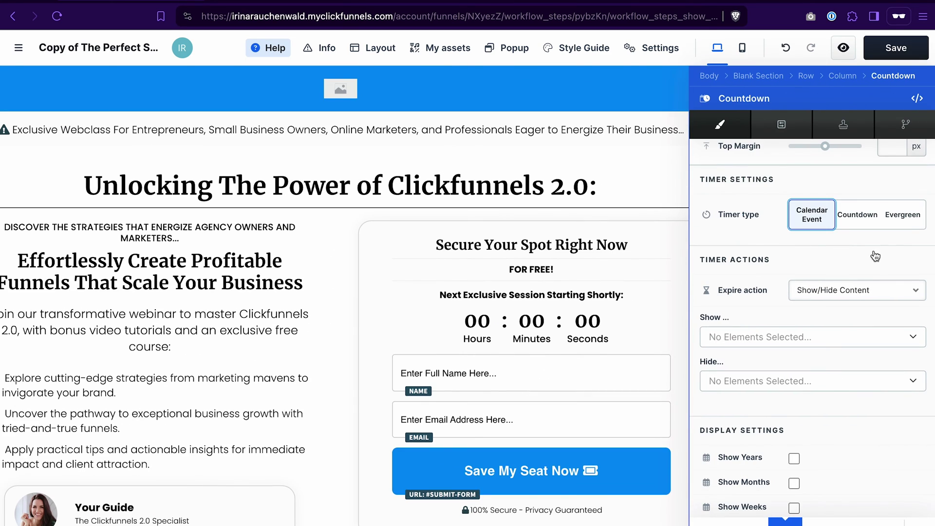
pyautogui.click(907, 216)
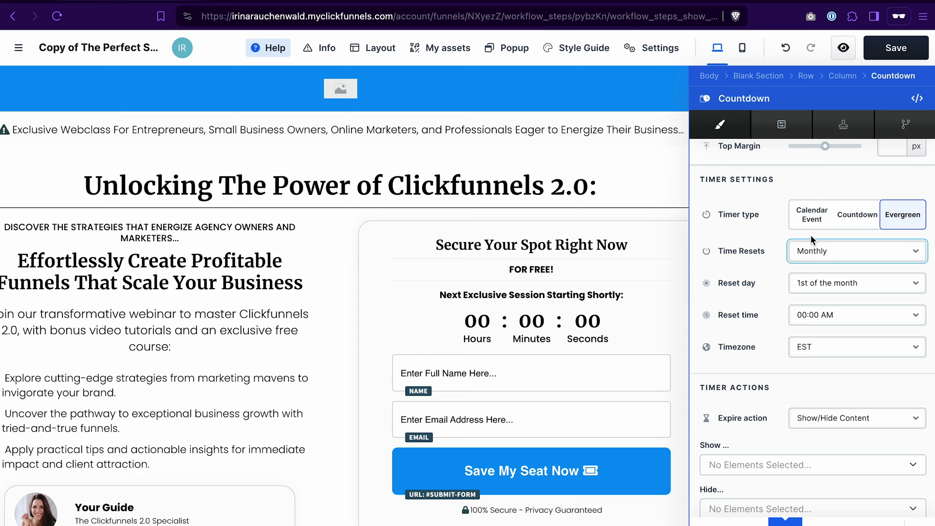
pyautogui.click(824, 253)
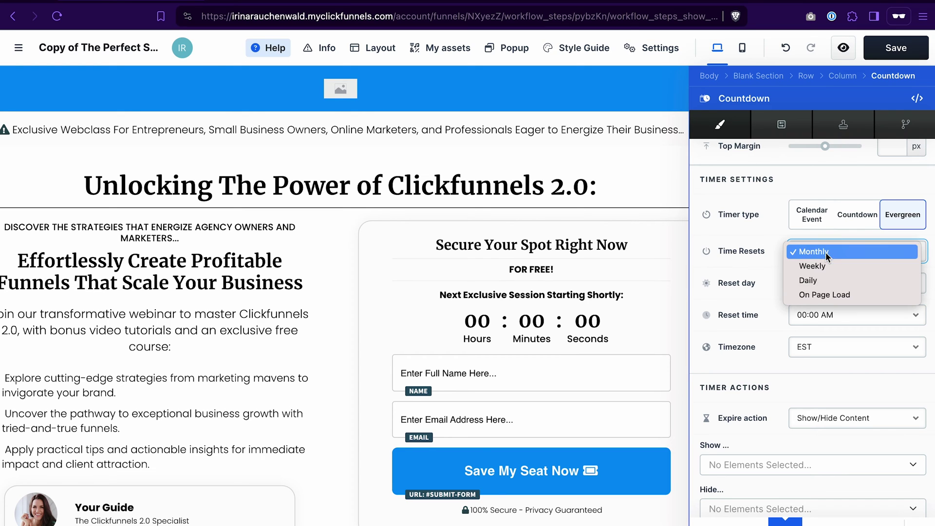
pyautogui.click(829, 295)
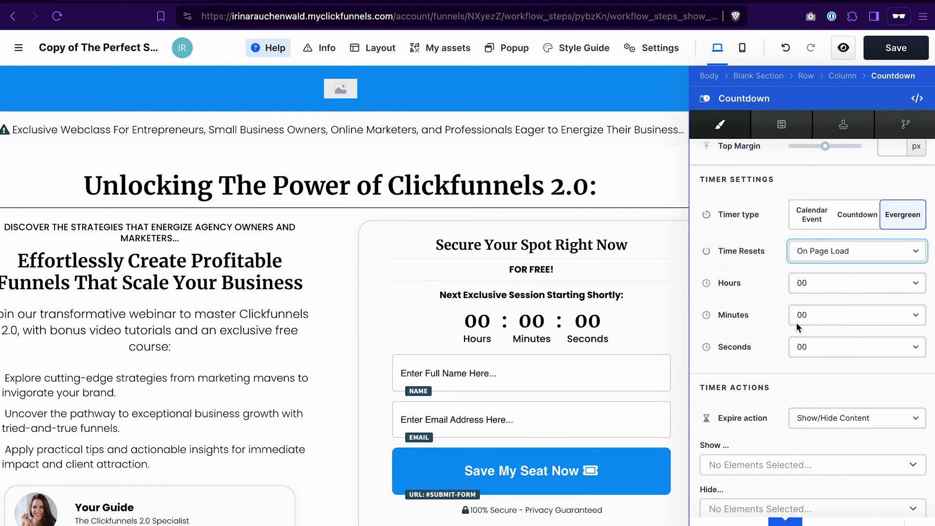
pyautogui.click(811, 316)
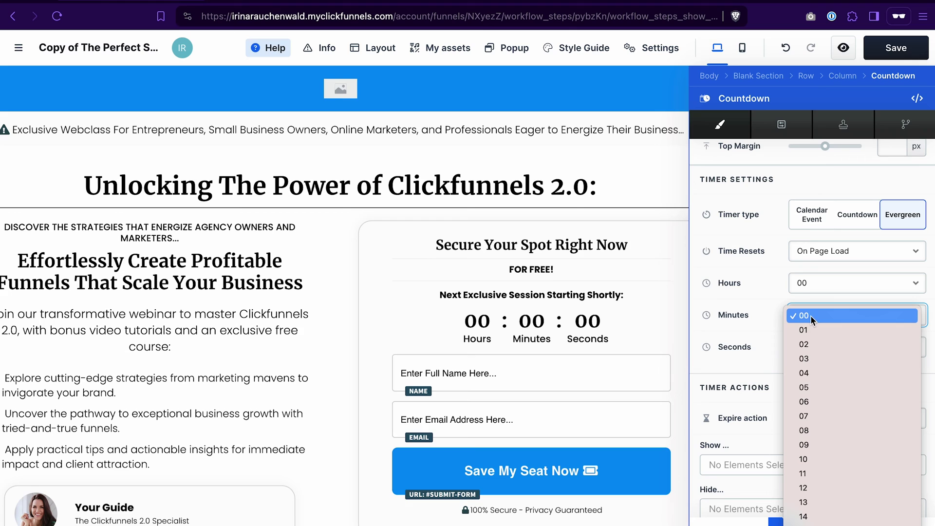
pyautogui.click(816, 390)
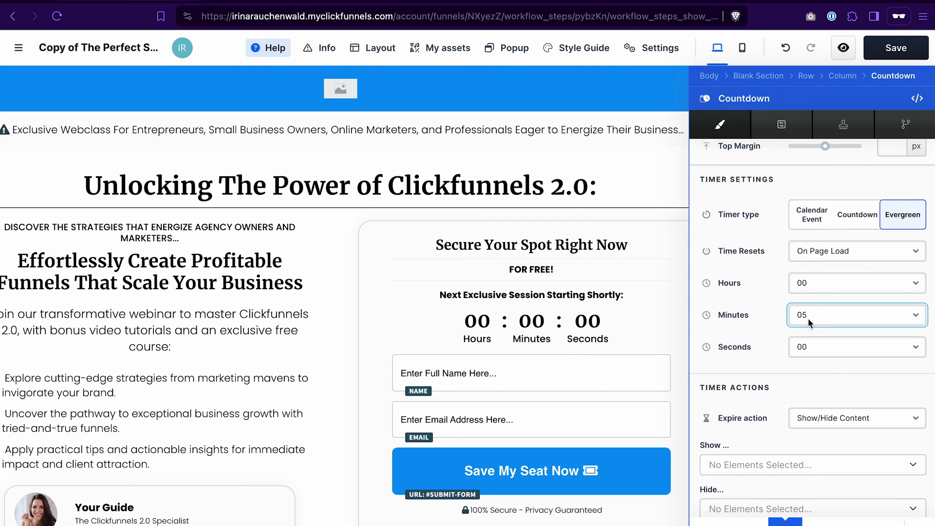
pyautogui.click(895, 49)
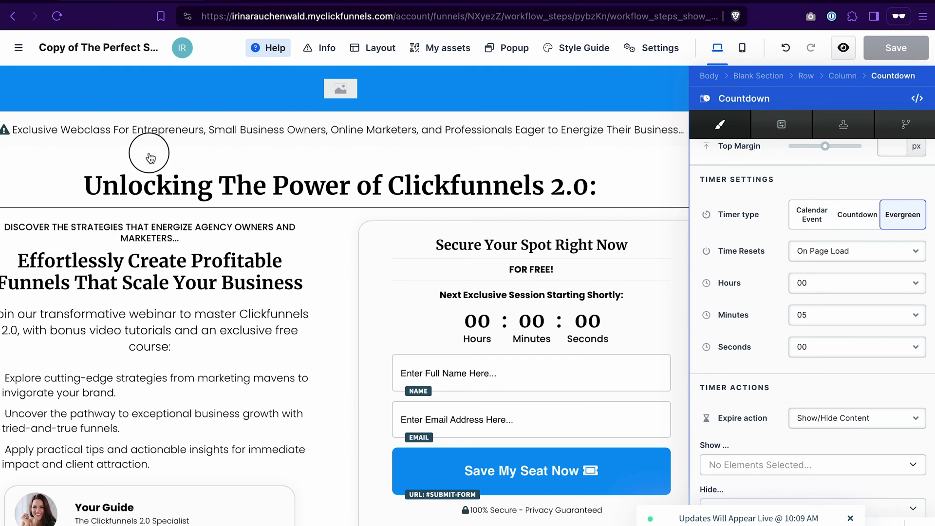
# Leave the page editor and return to the webinar funnel's workflow.
pyautogui.press('Escape')
pyautogui.click(19, 47)
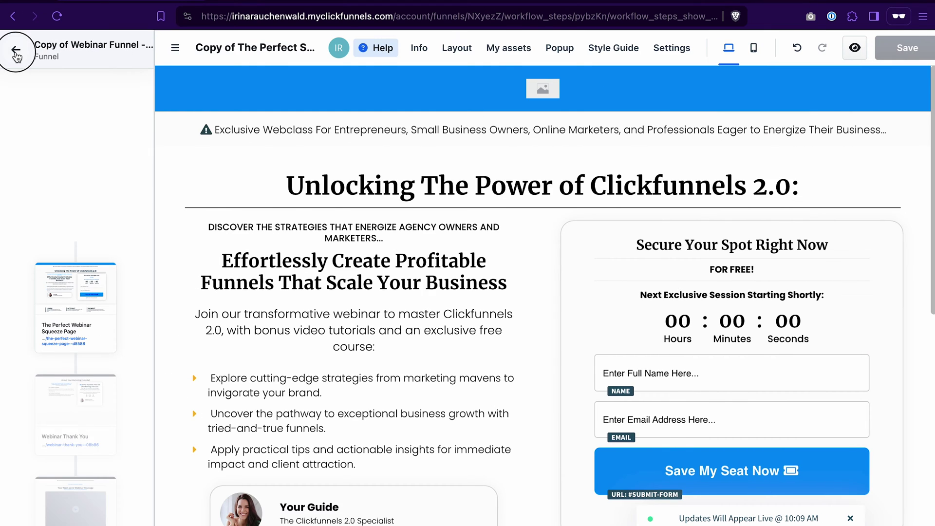
pyautogui.click(17, 54)
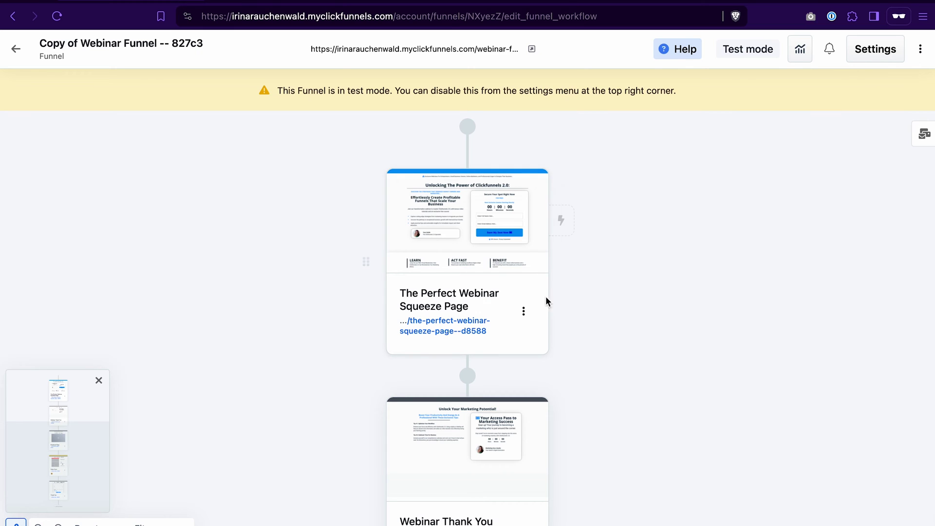
# Attach the Evergreen Webinar calendar event to The Perfect Webinar Squeeze Page, registering unregistered visitors after form submission.
pyautogui.click(525, 314)
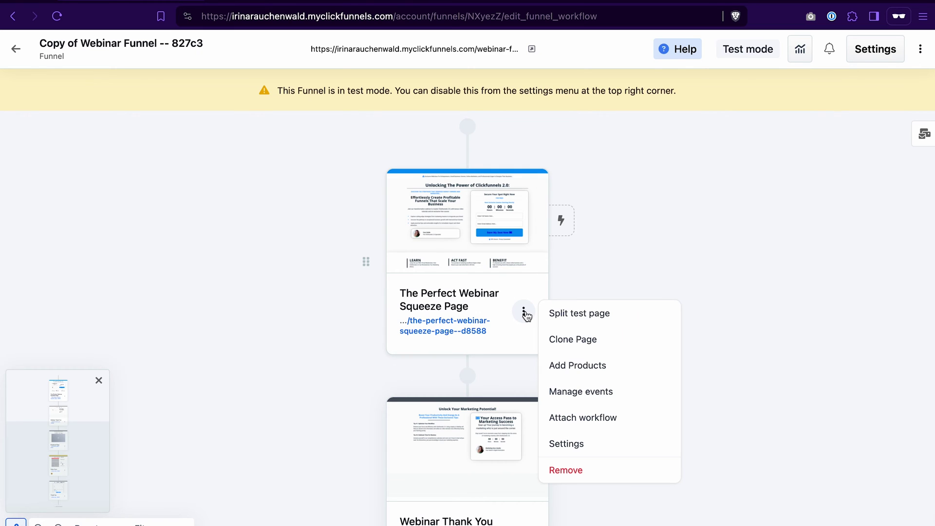
pyautogui.click(604, 394)
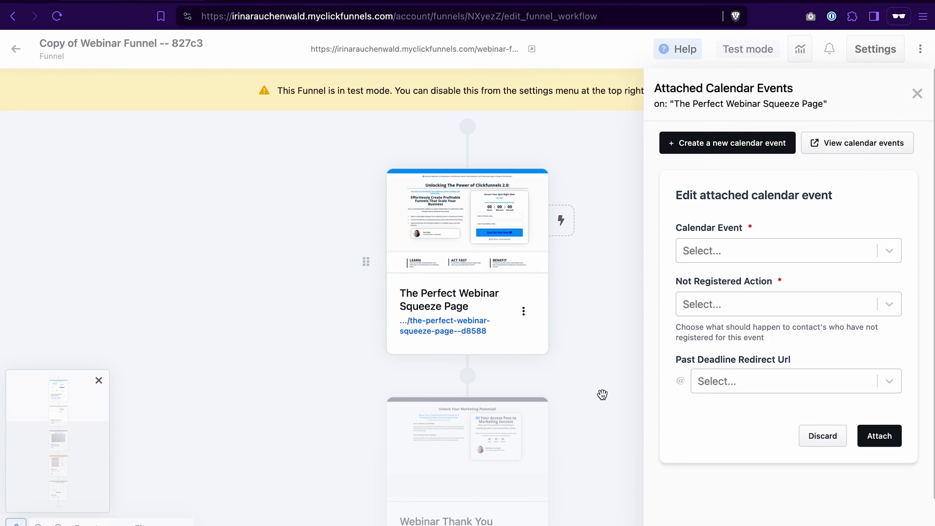
pyautogui.click(718, 251)
pyautogui.click(724, 282)
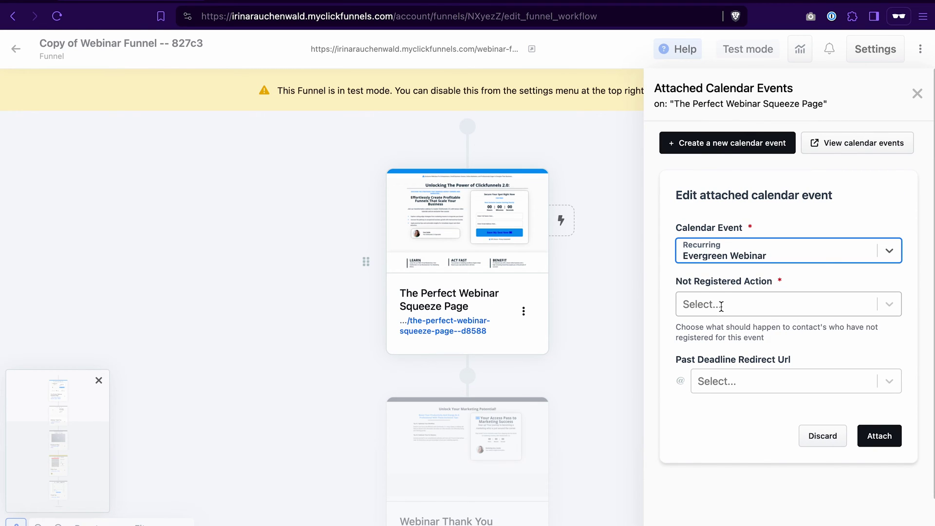
pyautogui.click(721, 305)
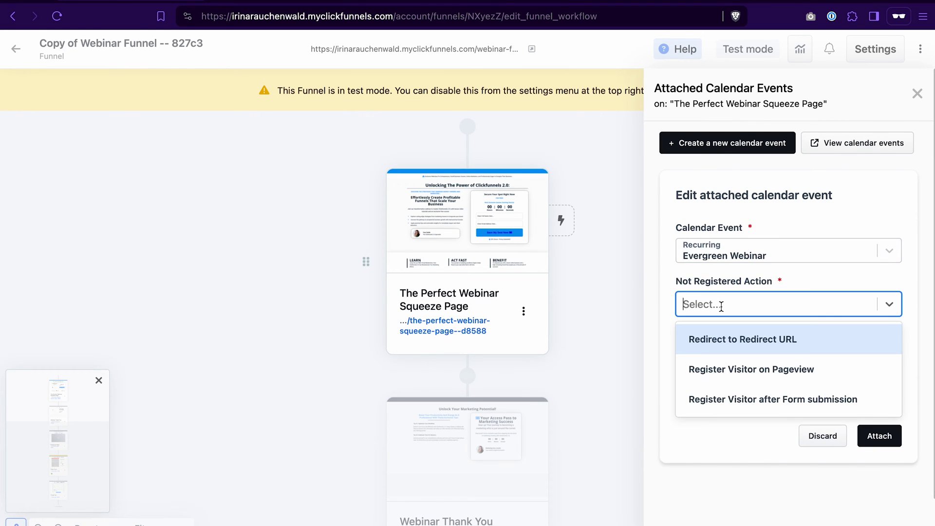
pyautogui.click(750, 402)
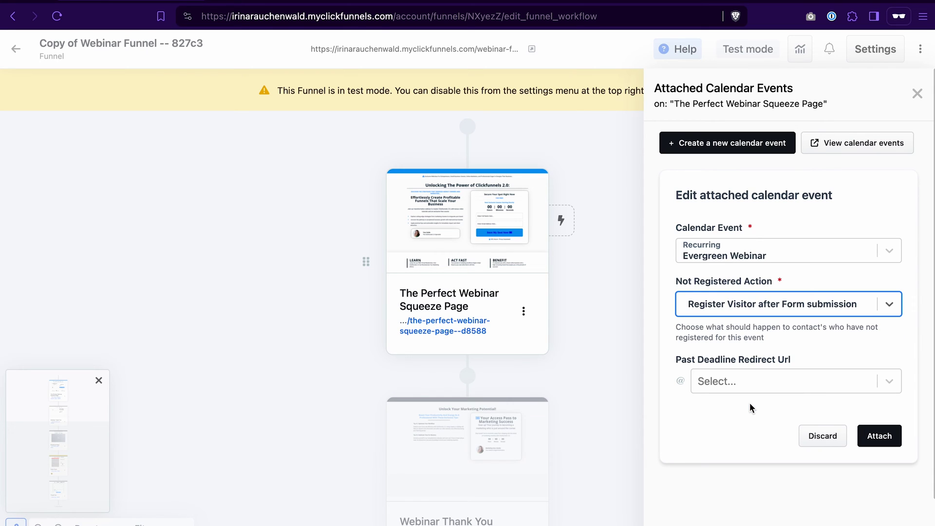
pyautogui.click(878, 438)
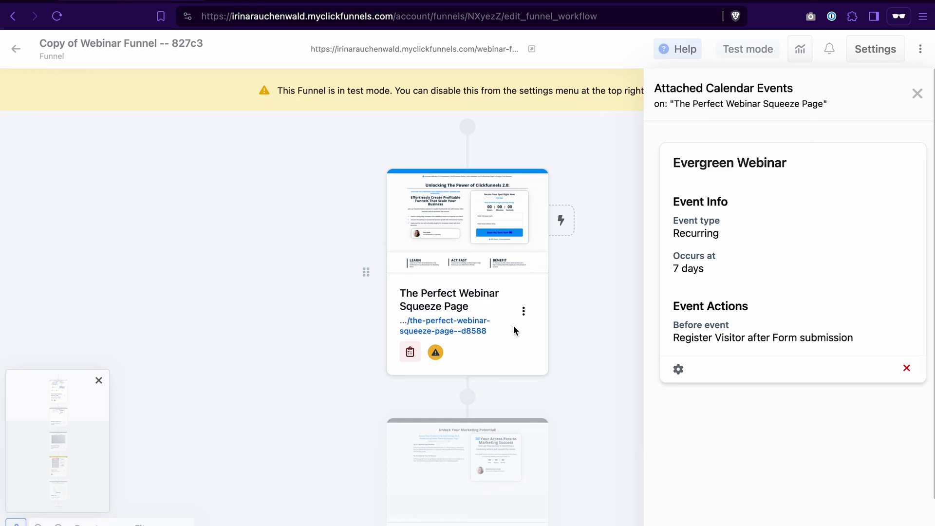
# Close and reopen the squeeze page's attached calendar events to check the event's details.
pyautogui.click(532, 365)
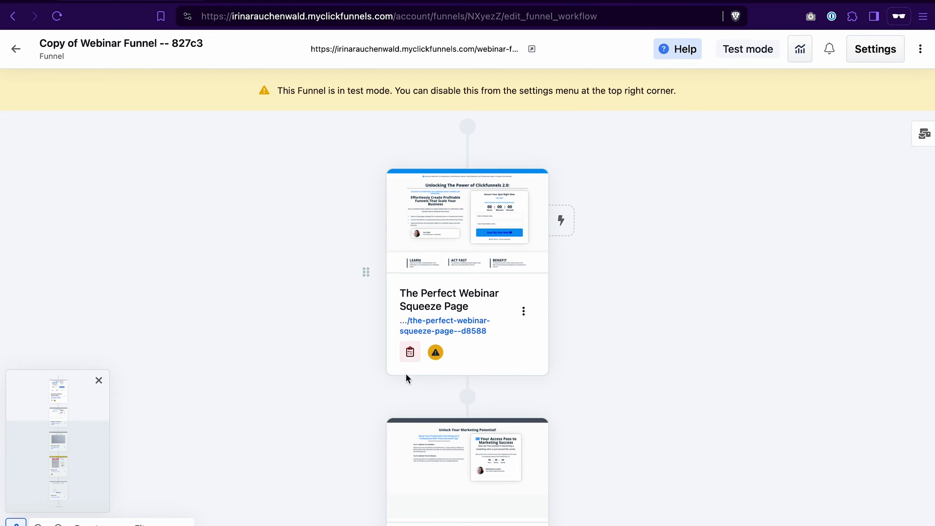
pyautogui.click(410, 353)
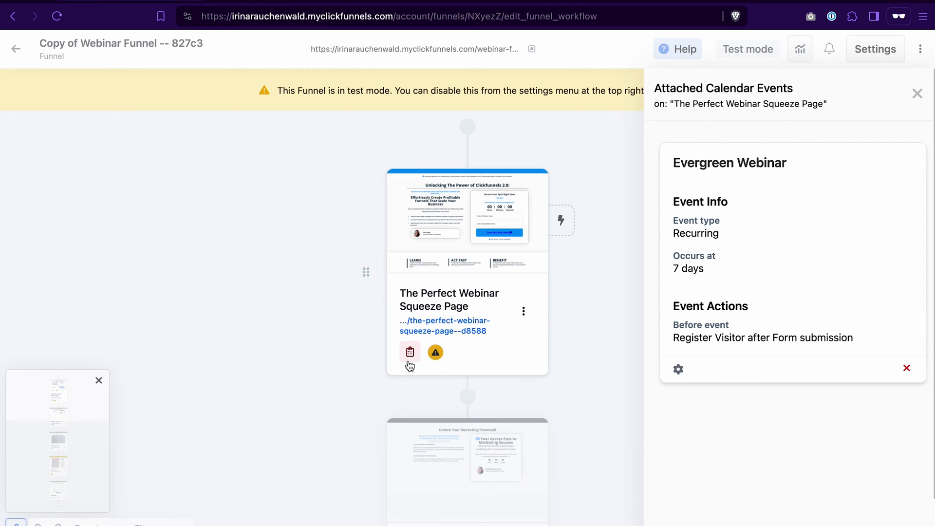
# Open the Order Form page's calendar event management and choose the recurring Evergreen Webinar event.
pyautogui.click(917, 93)
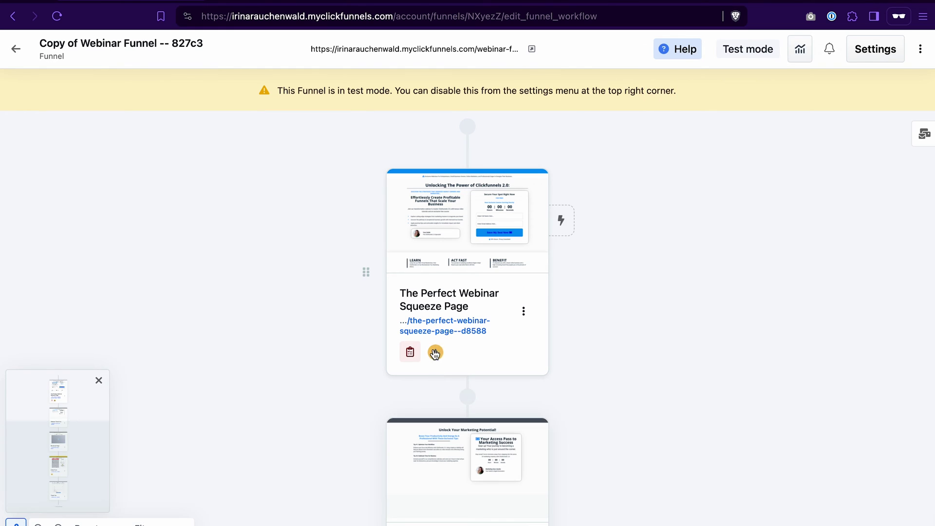
pyautogui.moveTo(436, 353)
pyautogui.moveTo(641, 376); pyautogui.dragTo(641, 377)
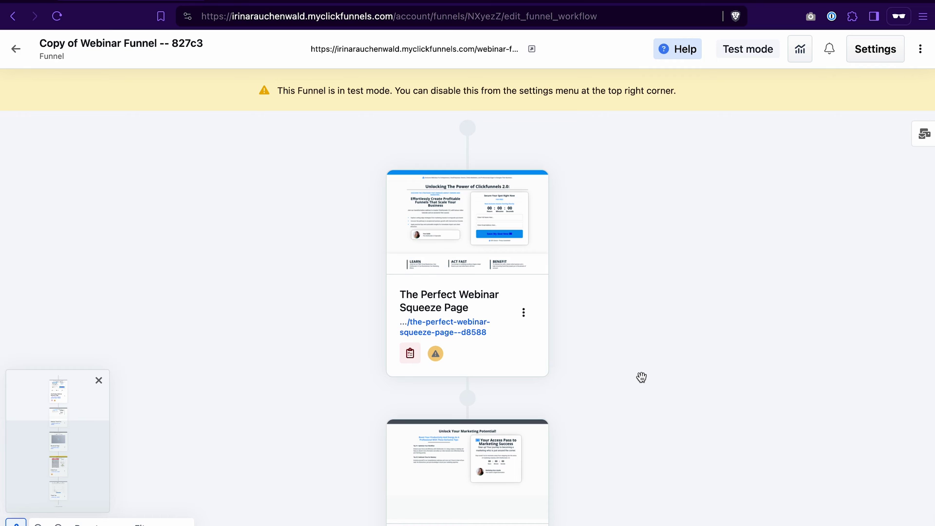
pyautogui.scroll(-5, 652, 429)
pyautogui.scroll(-10, 652, 429)
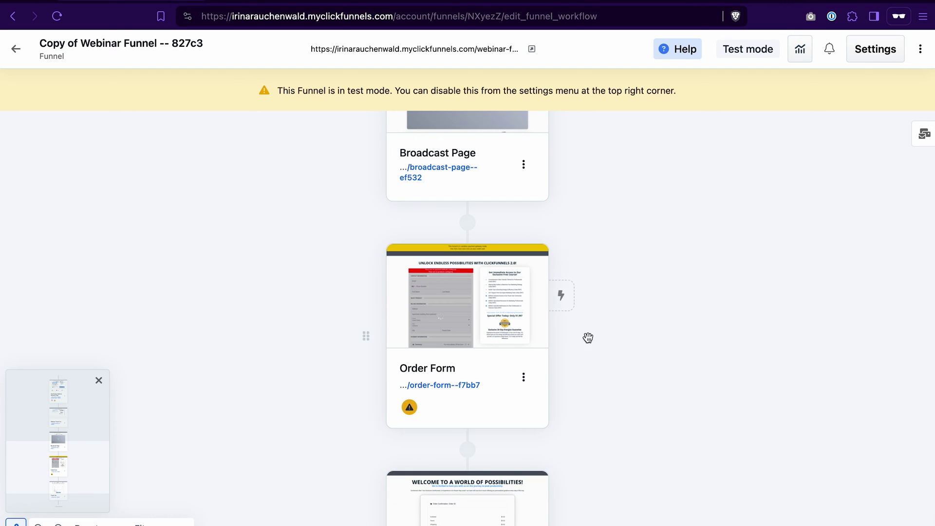
pyautogui.click(524, 378)
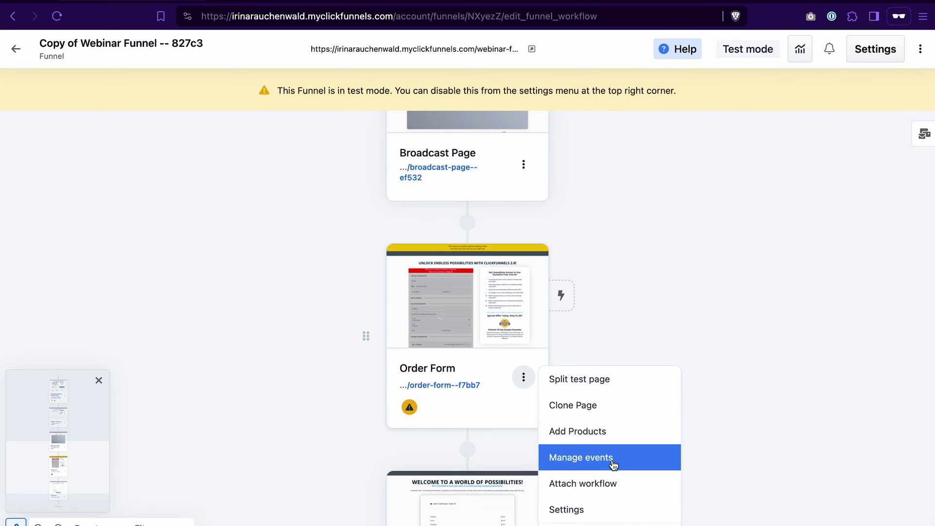
pyautogui.click(612, 461)
pyautogui.click(760, 252)
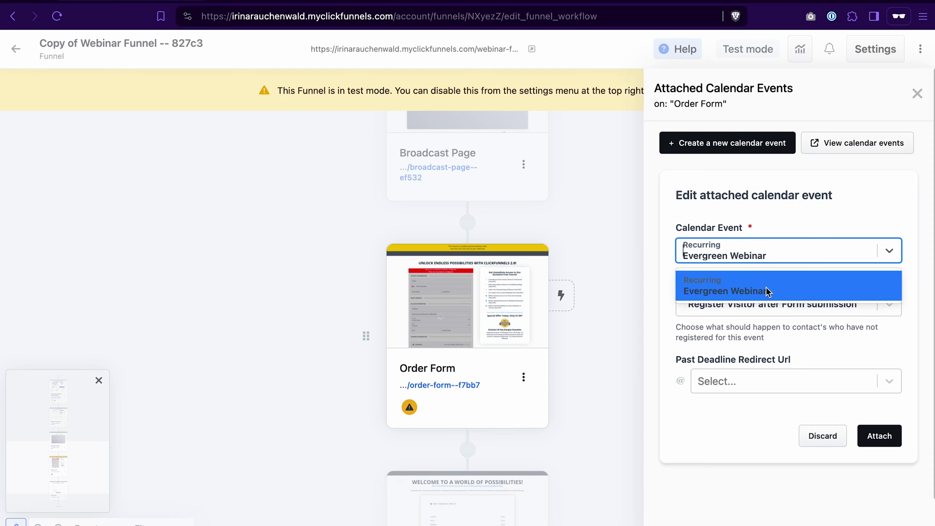
pyautogui.click(767, 292)
pyautogui.click(804, 289)
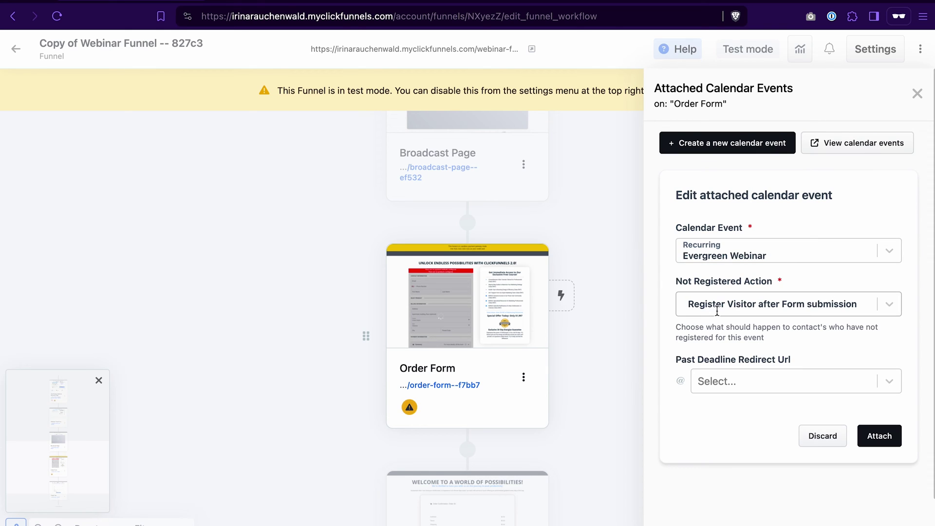
# Set the Order Form event's not-registered action to Redirect to Redirect URL, pointing to the-perfect-webinar-squeeze-page.
pyautogui.click(833, 304)
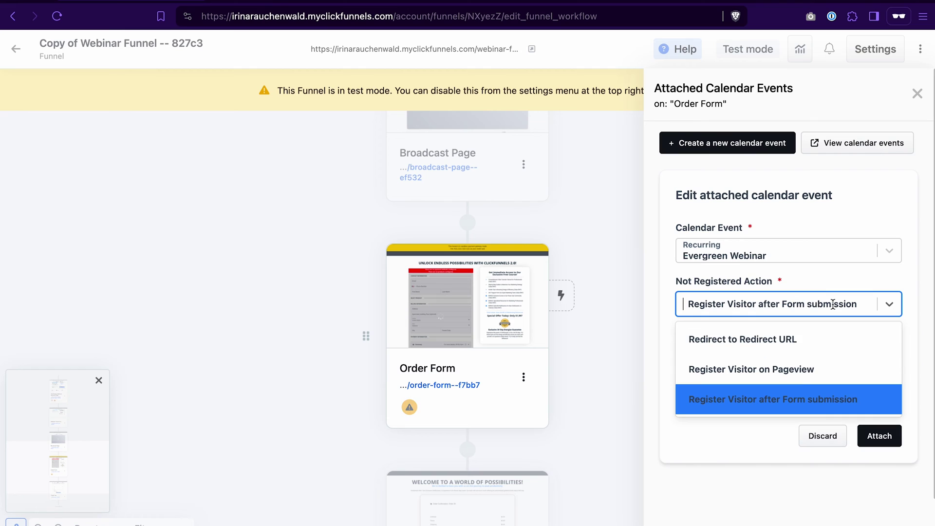
pyautogui.click(810, 345)
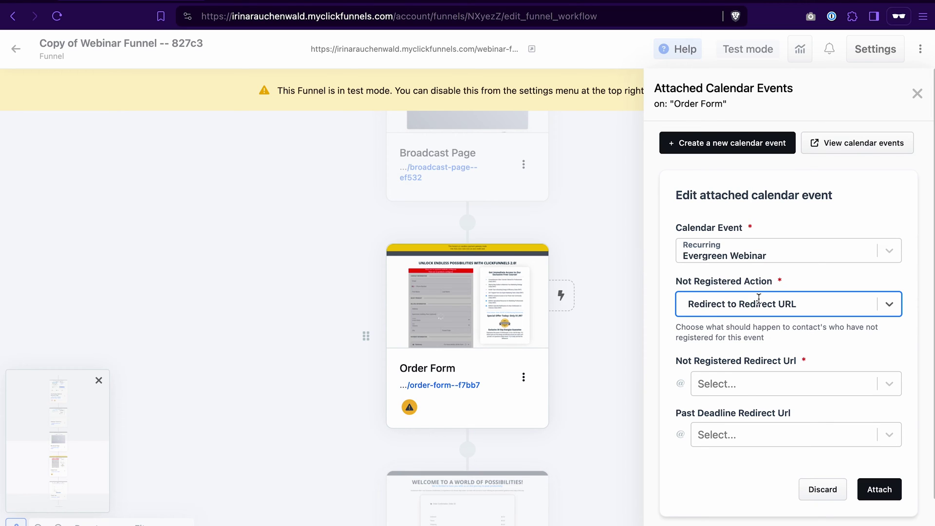
pyautogui.click(732, 385)
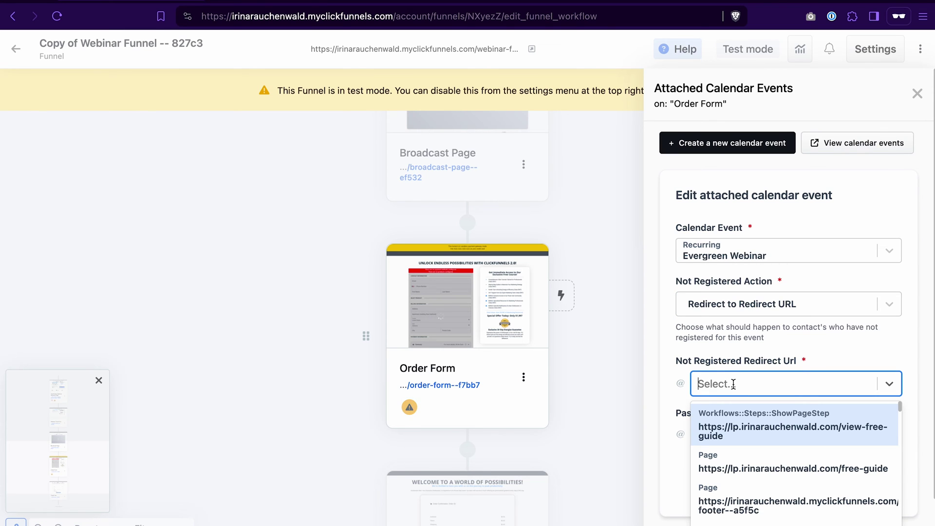
pyautogui.write('perfect')
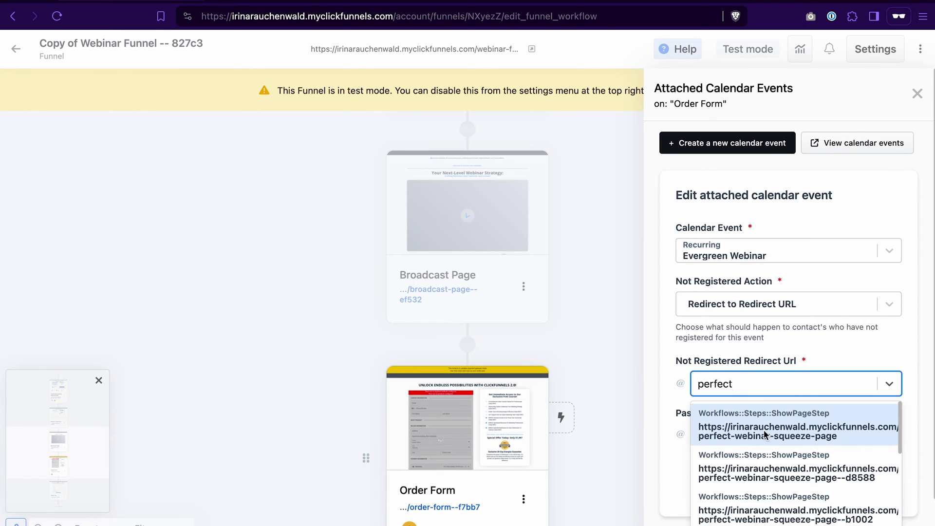
pyautogui.click(763, 428)
pyautogui.scroll(-1, 747, 455)
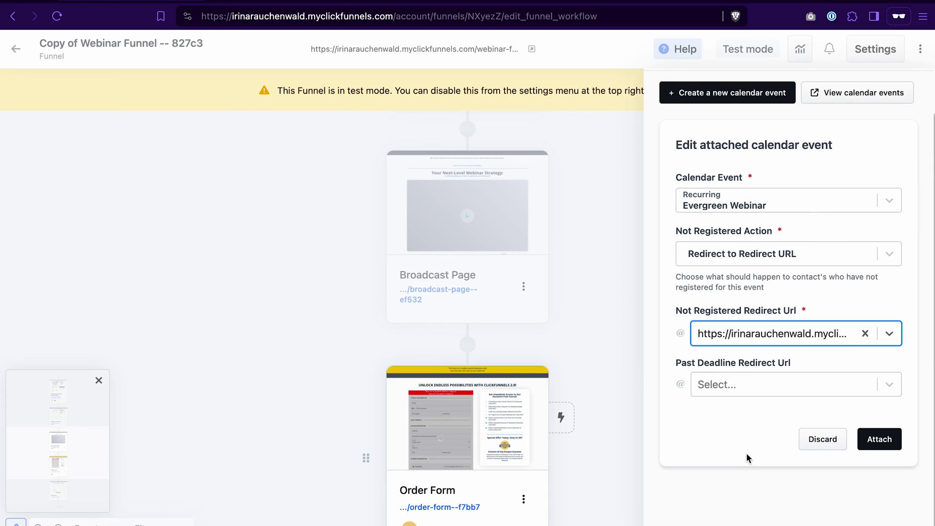
# Set the past deadline redirect to the-perfect-webinar-squeeze-page and attach the calendar event to the Order Form.
pyautogui.click(726, 386)
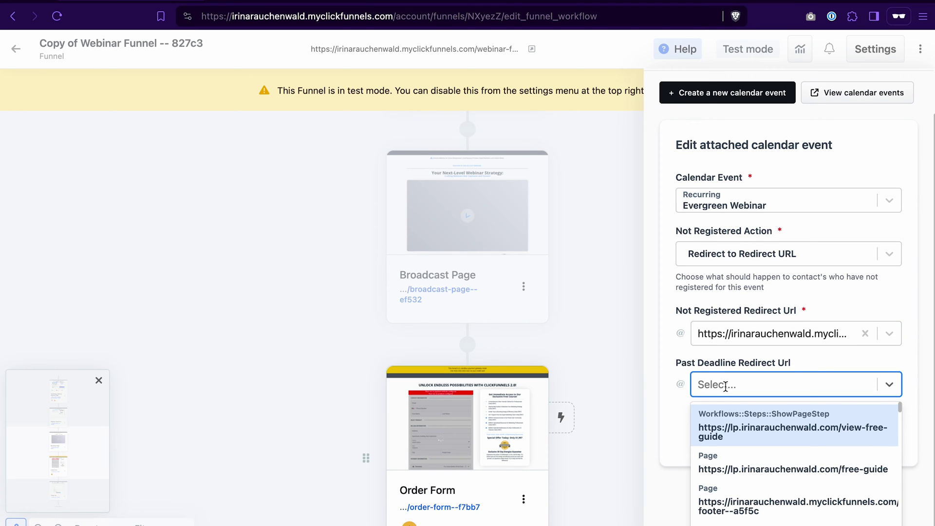
pyautogui.write('perfect')
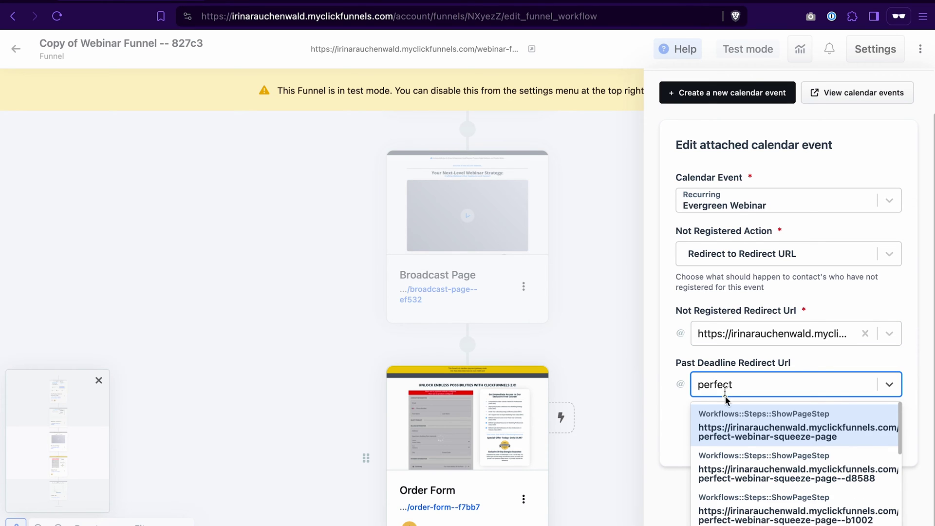
pyautogui.click(750, 439)
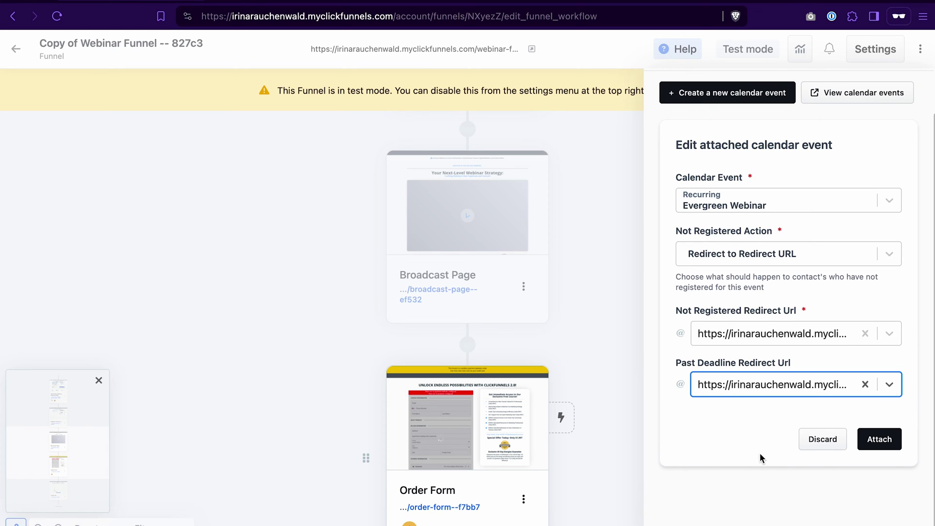
pyautogui.click(880, 439)
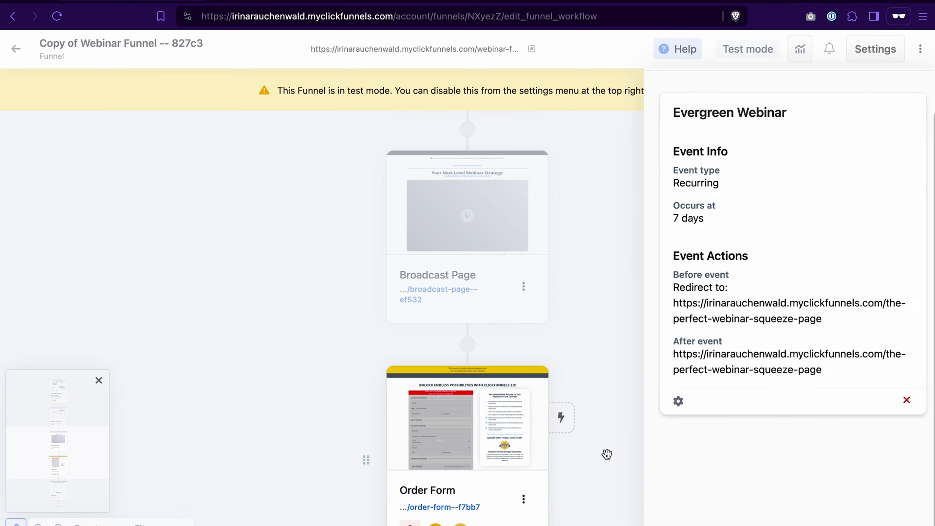
pyautogui.moveTo(614, 461); pyautogui.dragTo(601, 338)
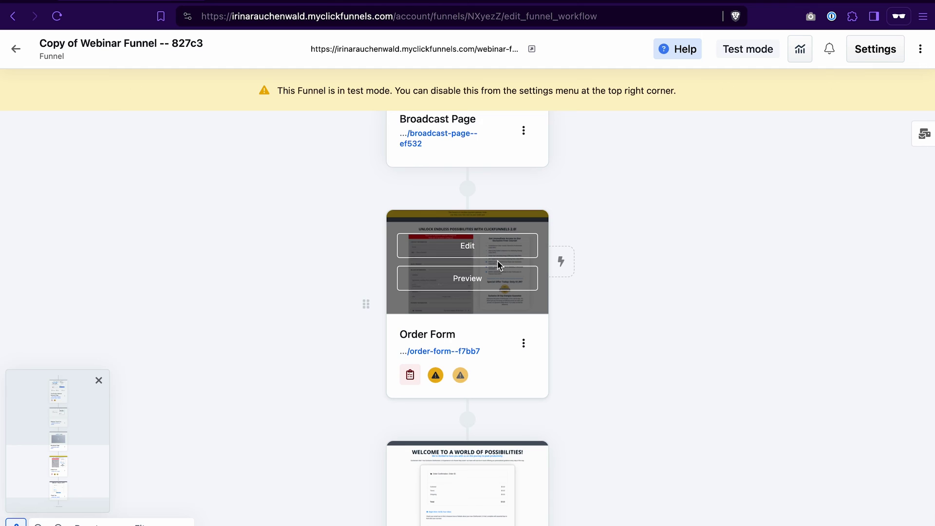
# Open the Order Form page for editing and add a Countdown element between the "Special Offer Today: Only $1,997" headline and the guarantee badge.
pyautogui.click(490, 251)
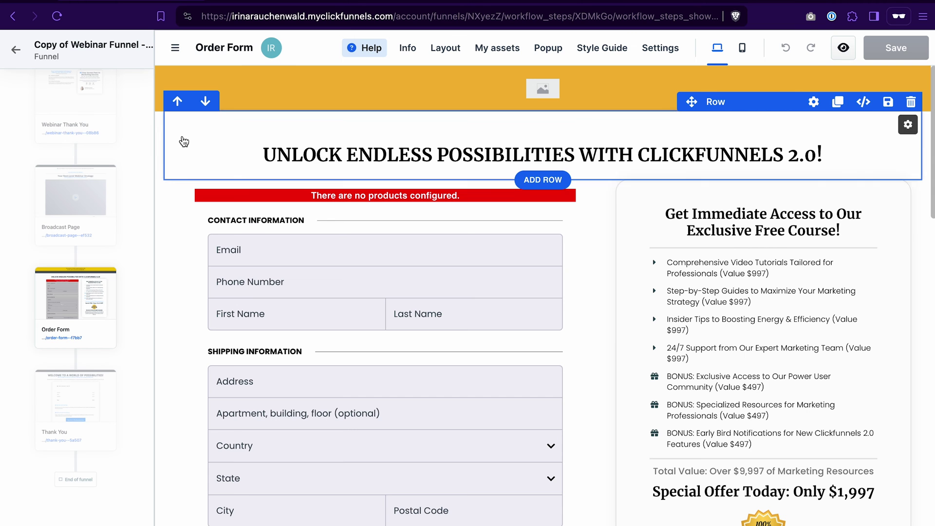
pyautogui.click(175, 47)
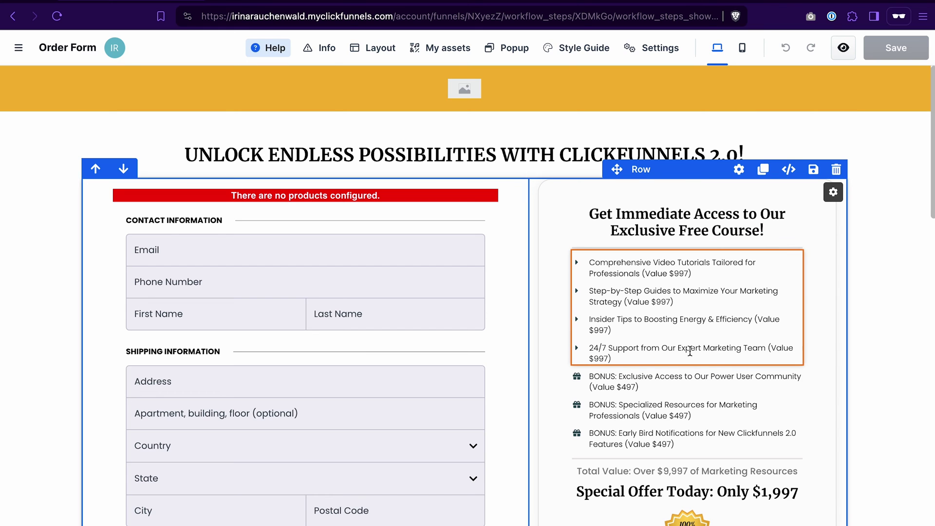
pyautogui.scroll(-1, 853, 373)
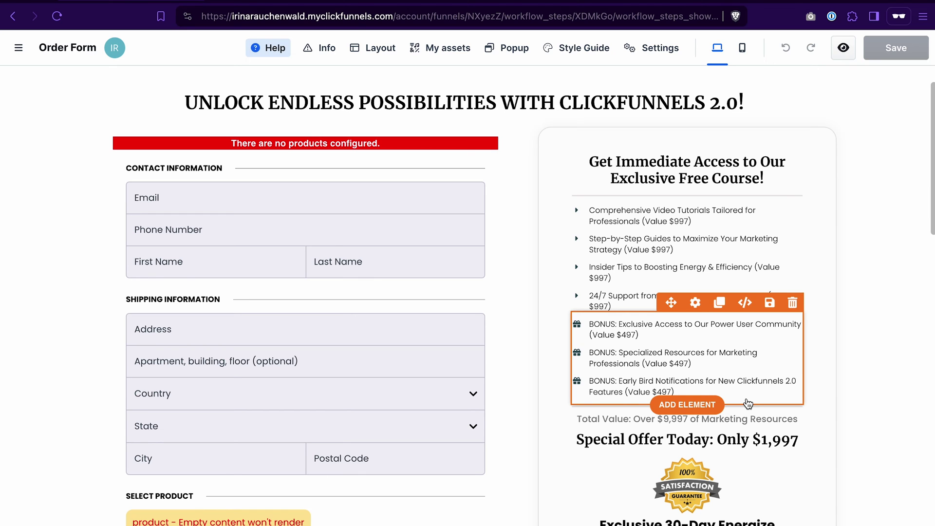
pyautogui.scroll(-2, 873, 344)
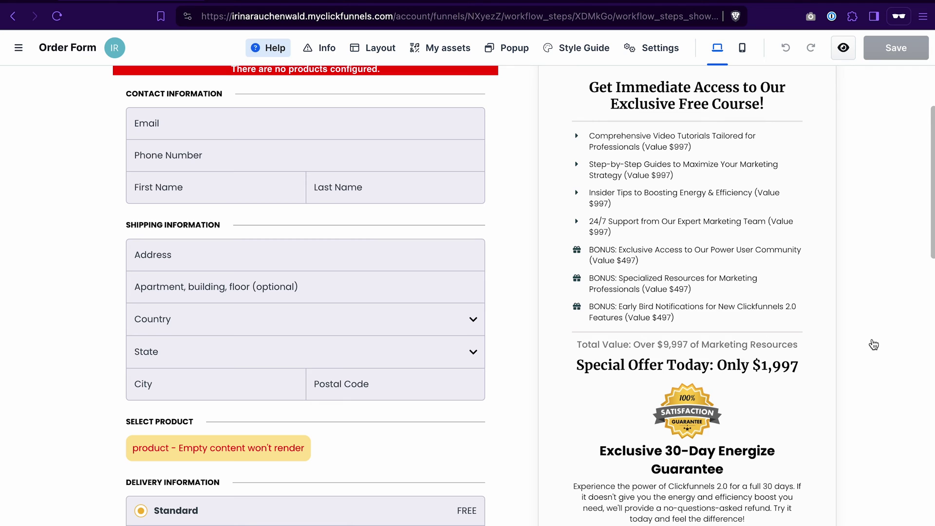
pyautogui.scroll(-2, 873, 344)
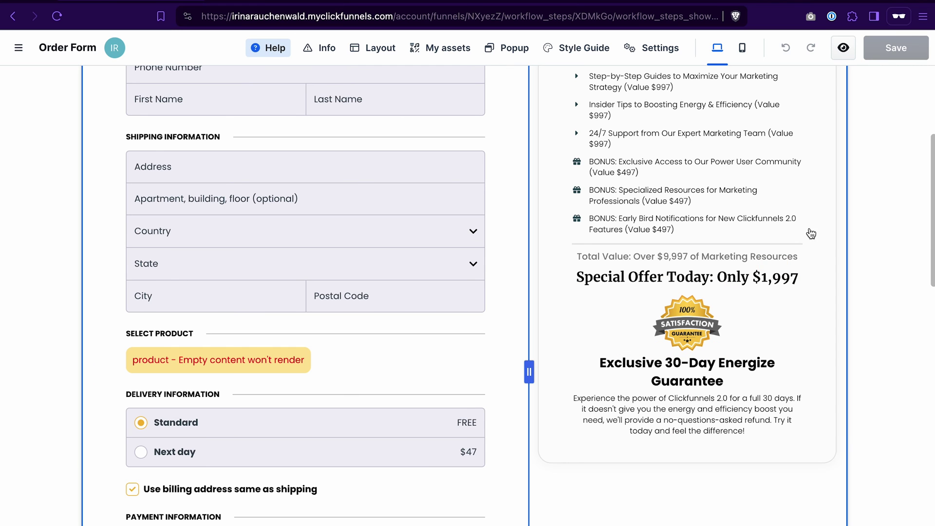
pyautogui.moveTo(718, 290)
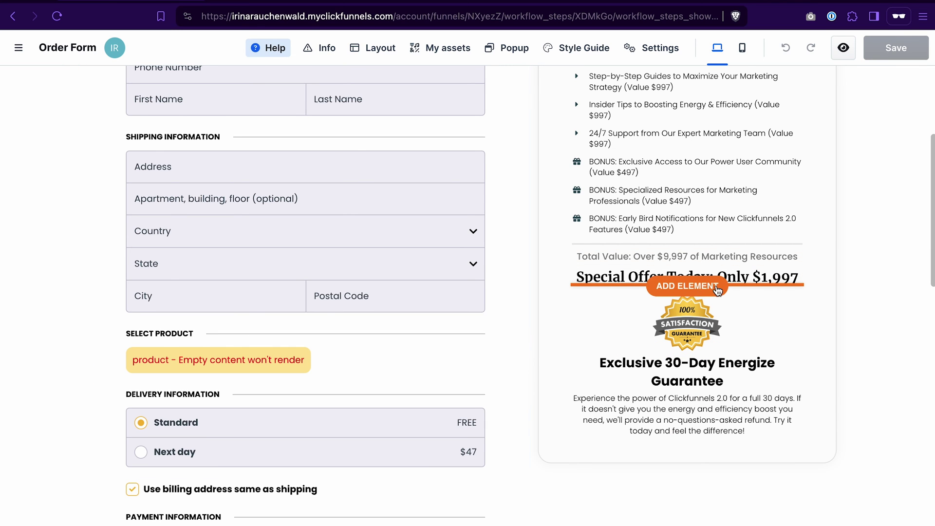
pyautogui.click(692, 286)
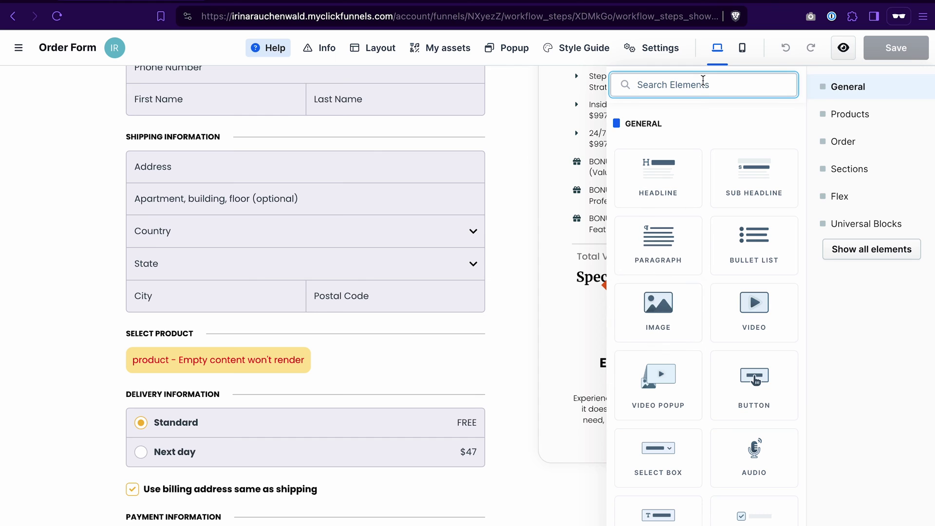
pyautogui.write('coun')
pyautogui.click(658, 178)
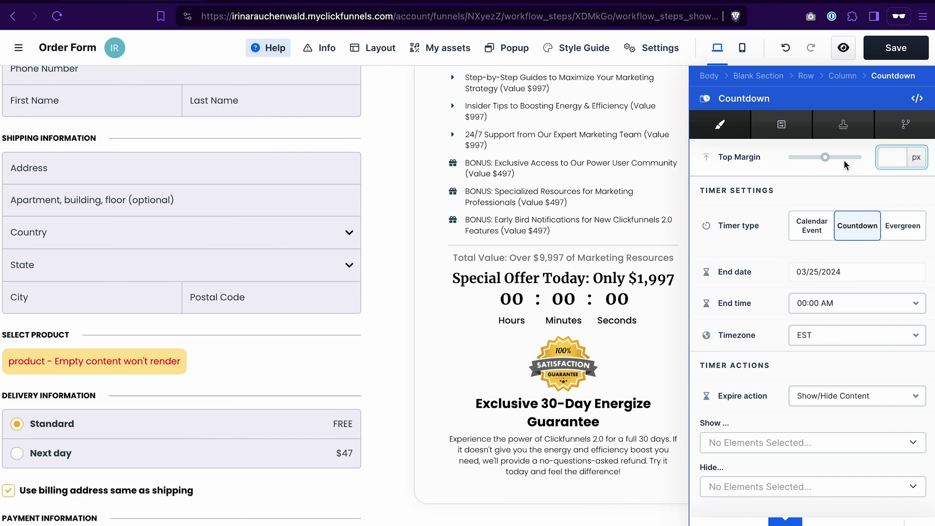
# Set the new countdown's top margin to 15 px and its timer type to Calendar Event, and save the page.
pyautogui.click(828, 158)
pyautogui.moveTo(829, 158); pyautogui.dragTo(830, 158)
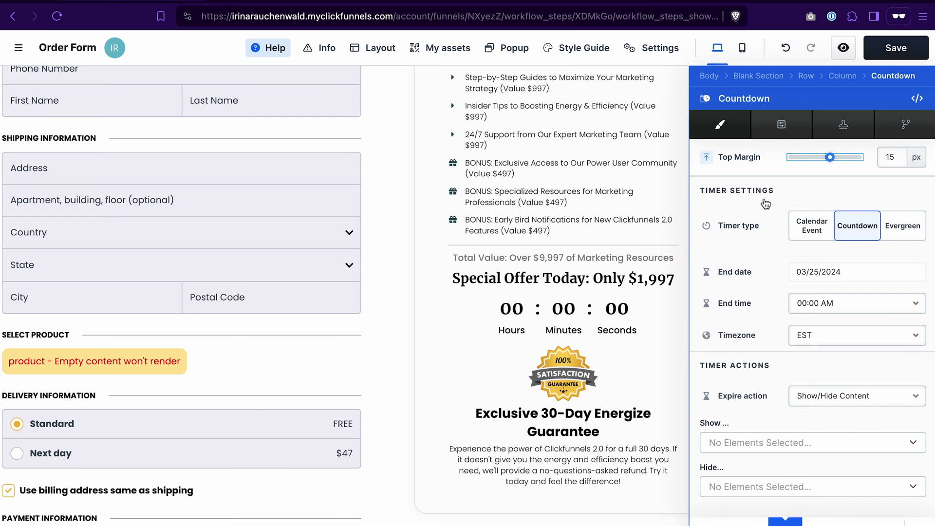
pyautogui.click(812, 227)
pyautogui.click(675, 362)
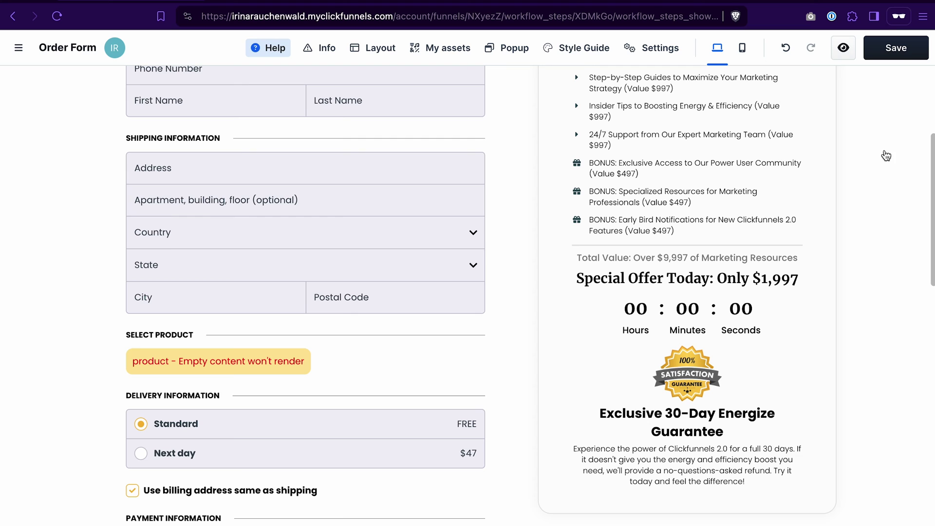
pyautogui.click(892, 49)
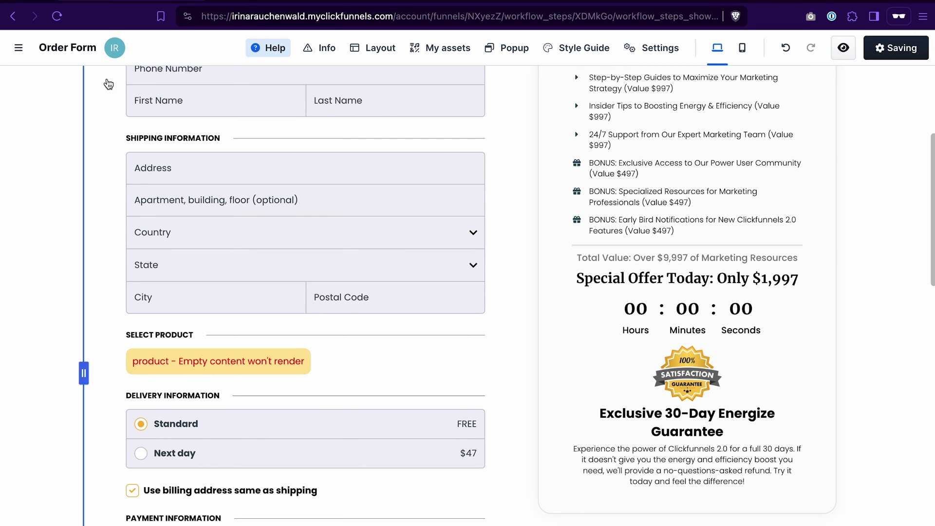
# Leave the Order Form editor and return to the webinar funnel's workflow to look over its pages.
pyautogui.click(28, 56)
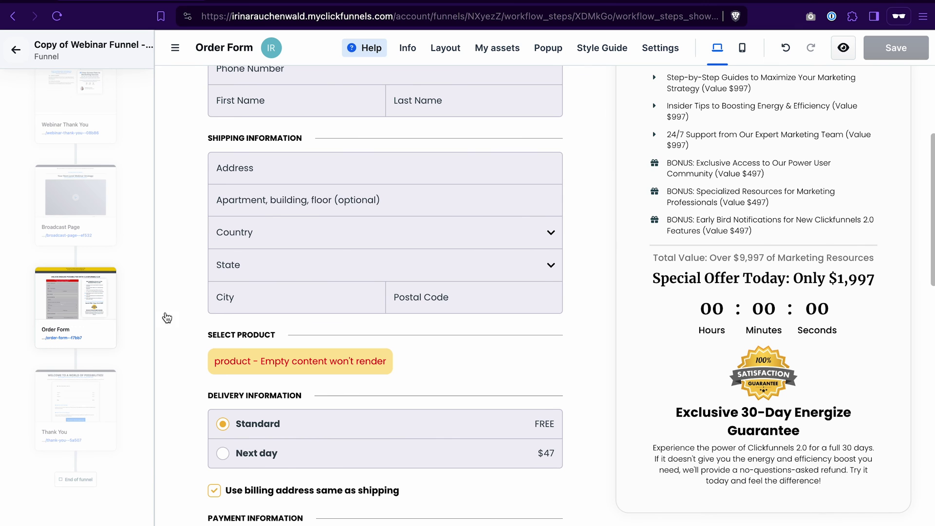
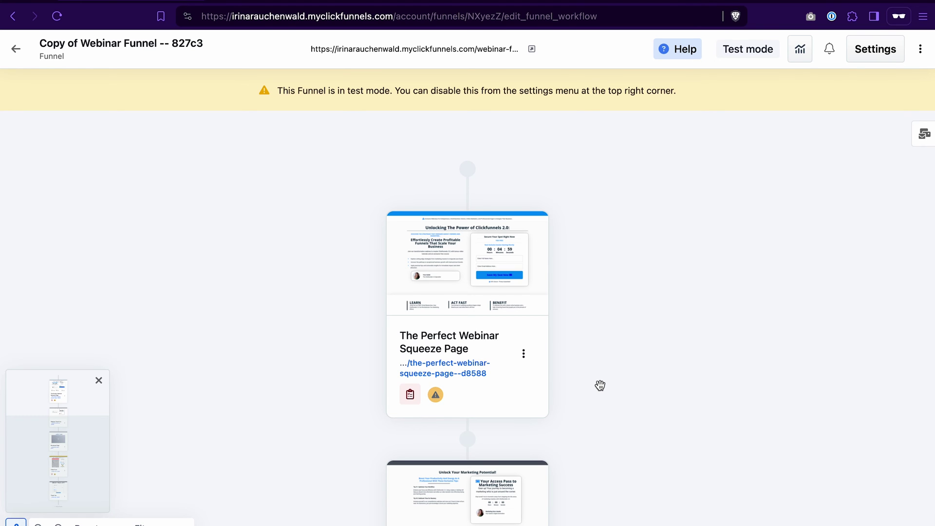
pyautogui.scroll(-12, 600, 385)
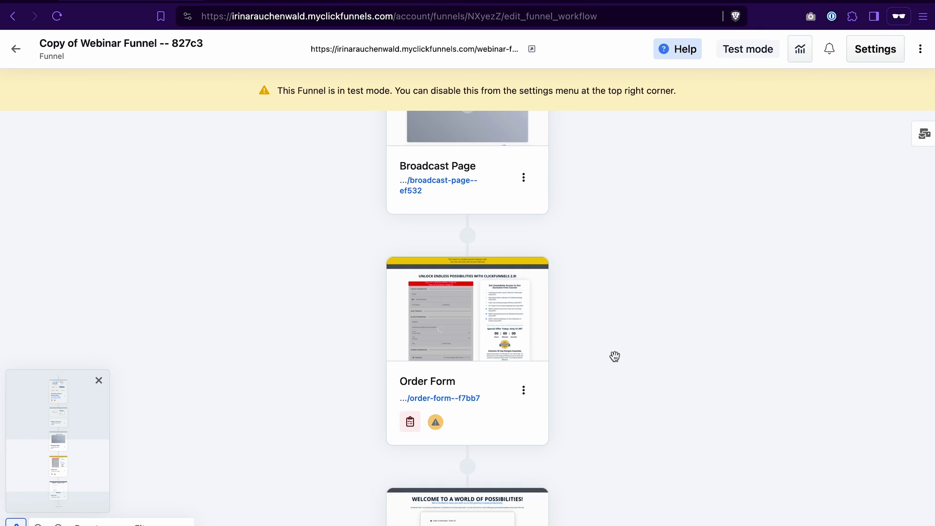
pyautogui.scroll(10, 619, 341)
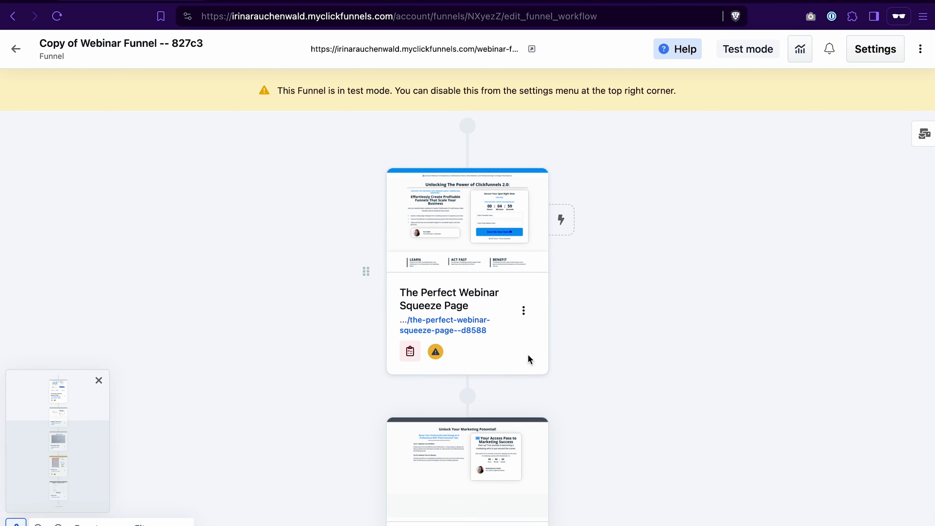
# Attach the existing Webinar Offer workflow to The Perfect Webinar Squeeze Page, triggered by Calendar Event - Contact Registered.
pyautogui.moveTo(394, 241)
pyautogui.click(560, 222)
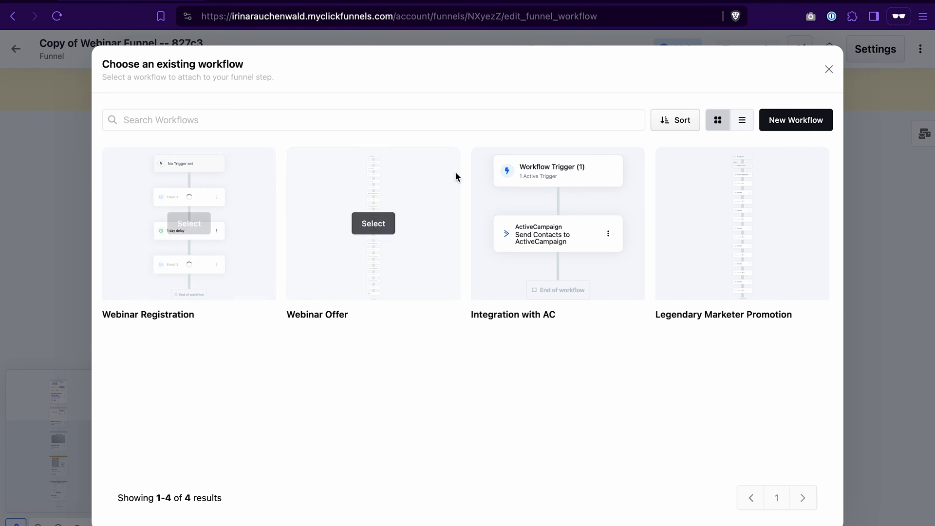
pyautogui.moveTo(771, 266)
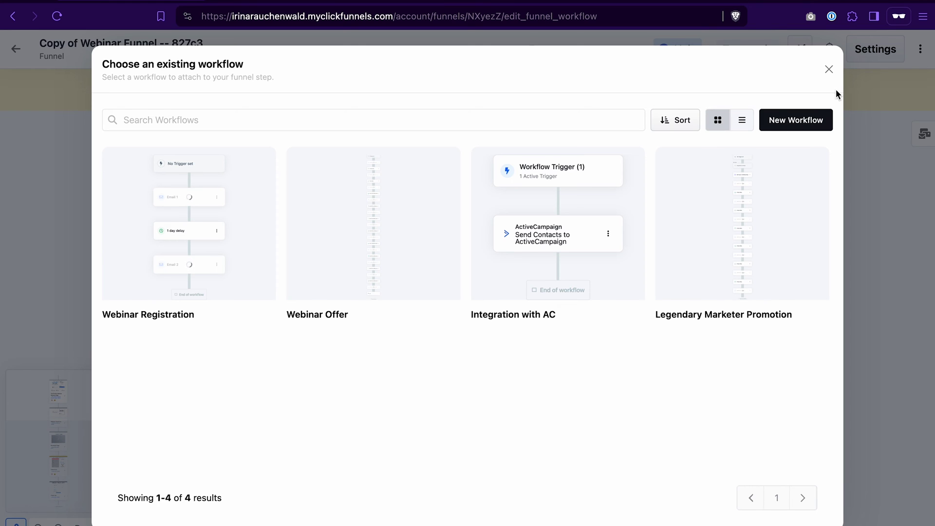
pyautogui.moveTo(428, 224)
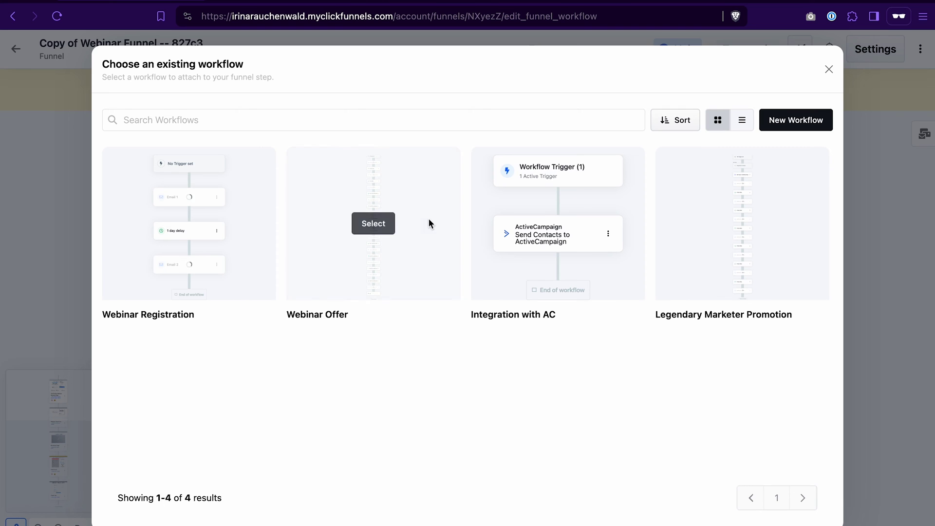
pyautogui.click(372, 224)
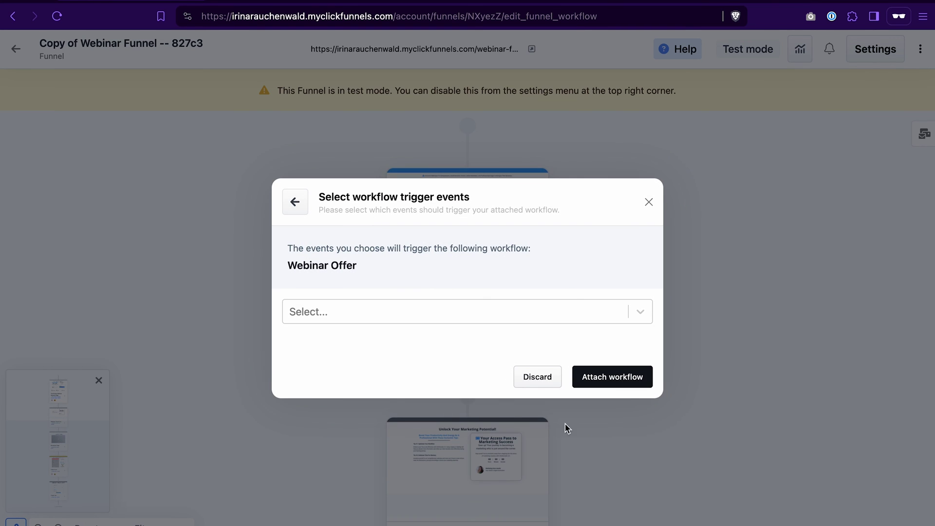
pyautogui.click(470, 317)
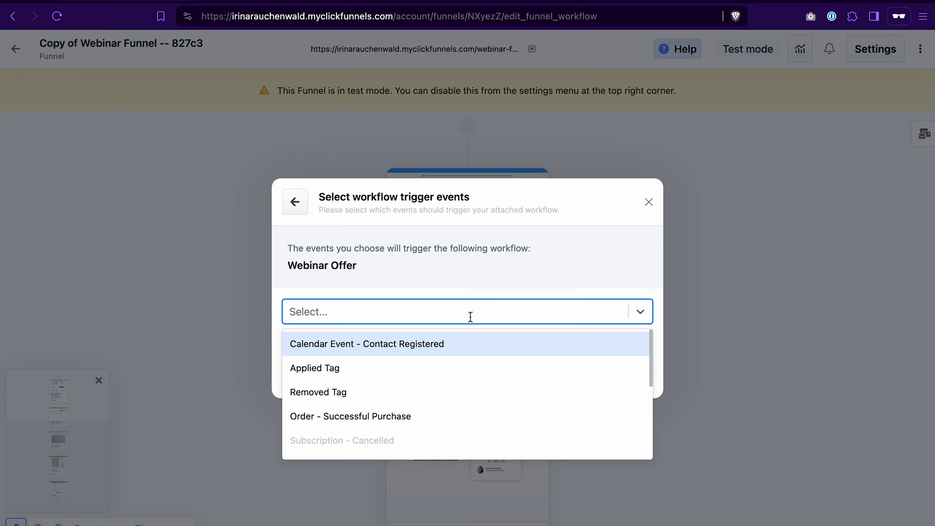
pyautogui.click(382, 348)
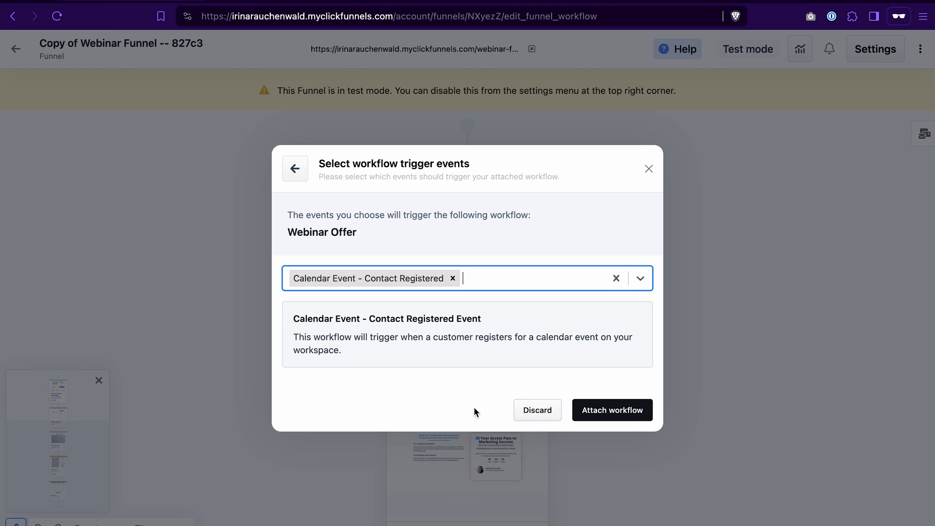
pyautogui.click(623, 409)
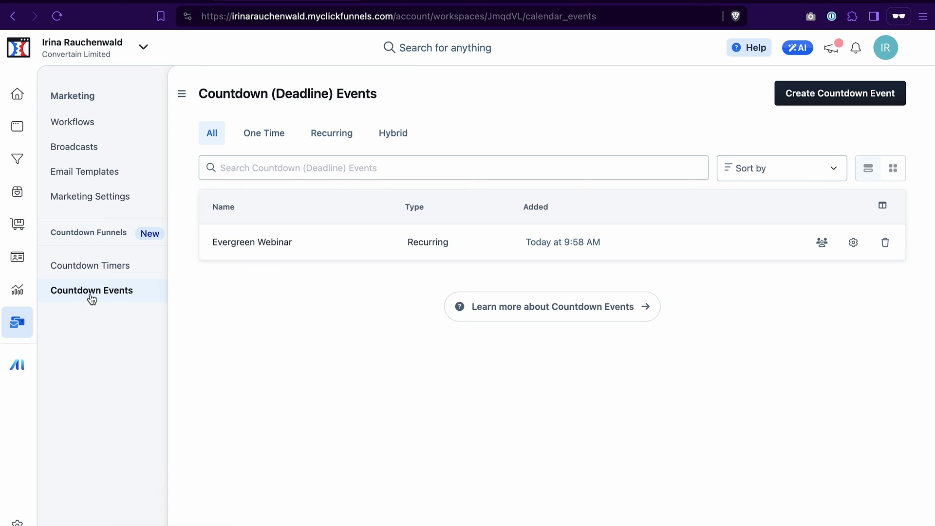
# Open the Evergreen Webinar countdown event and copy its email embed code.
pyautogui.click(269, 242)
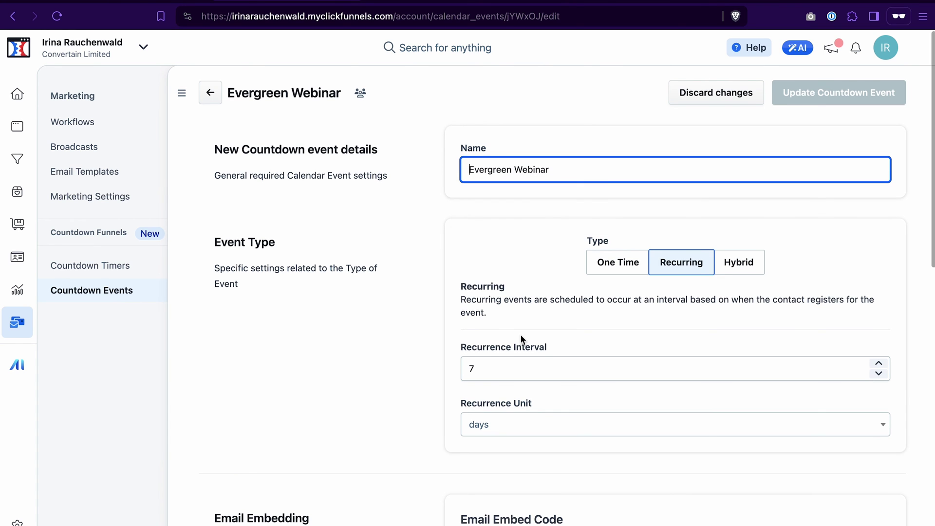
pyautogui.scroll(-3, 520, 334)
pyautogui.scroll(-2, 520, 335)
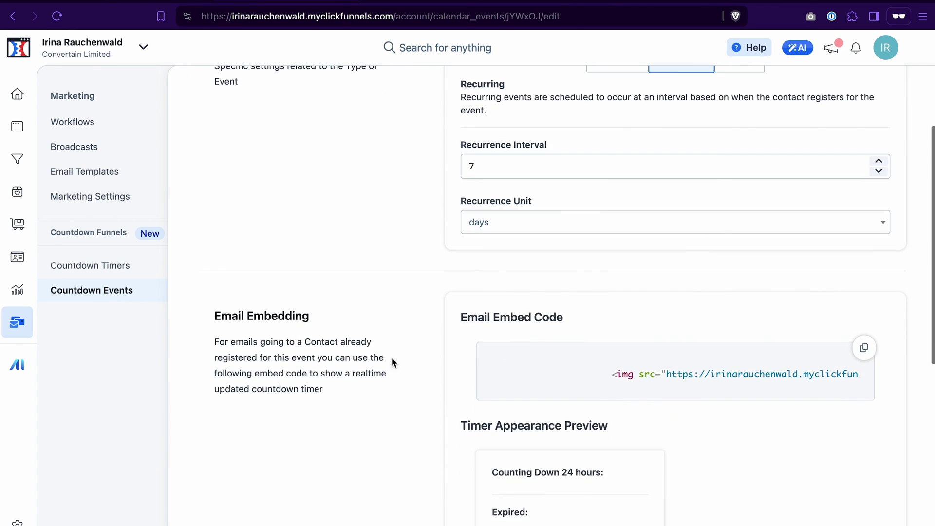
pyautogui.click(864, 348)
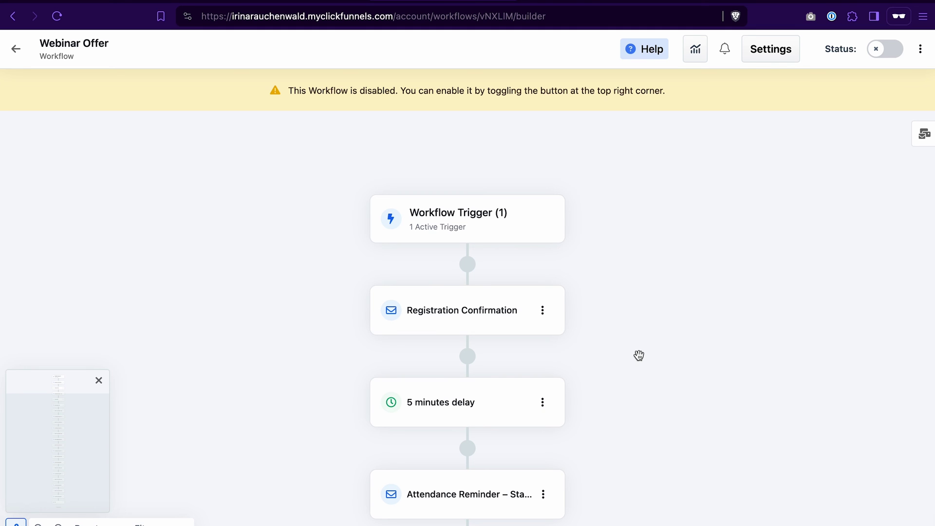
# Find the Cart Closing Reminder #1 email in the Webinar Offer workflow and open its template for editing.
pyautogui.scroll(-15, 638, 356)
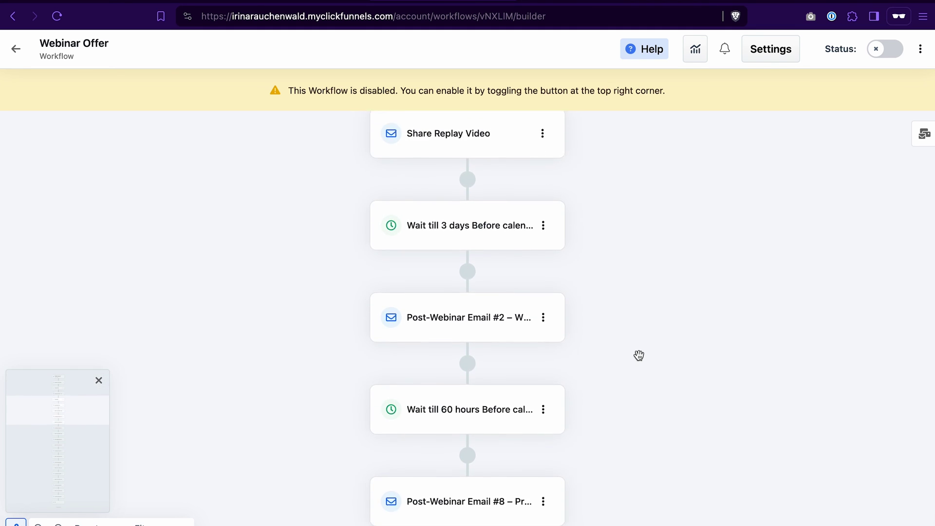
pyautogui.scroll(-8, 638, 356)
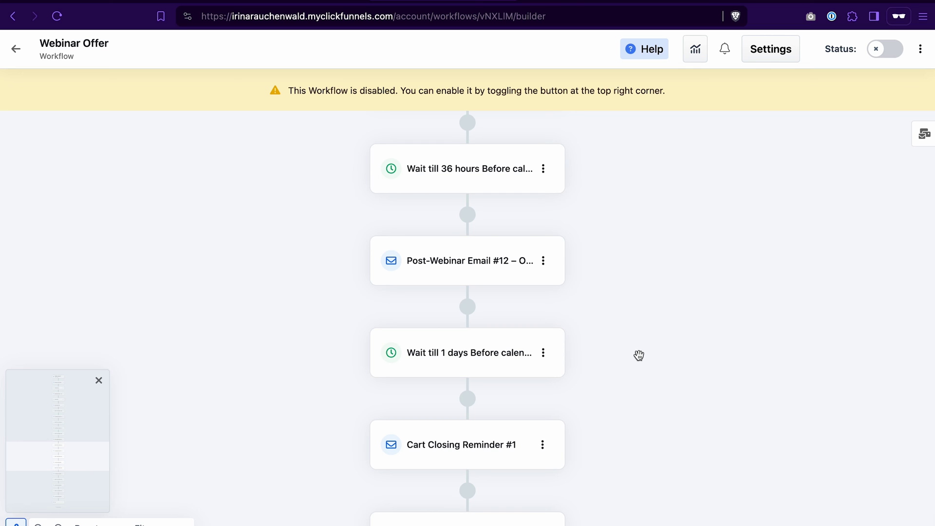
pyautogui.scroll(-2, 560, 389)
pyautogui.moveTo(413, 381)
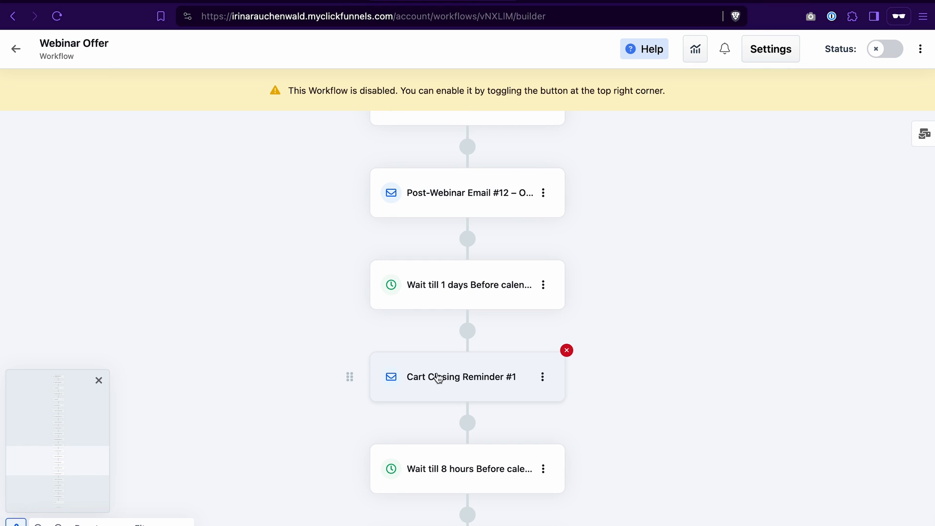
pyautogui.click(463, 377)
pyautogui.click(302, 433)
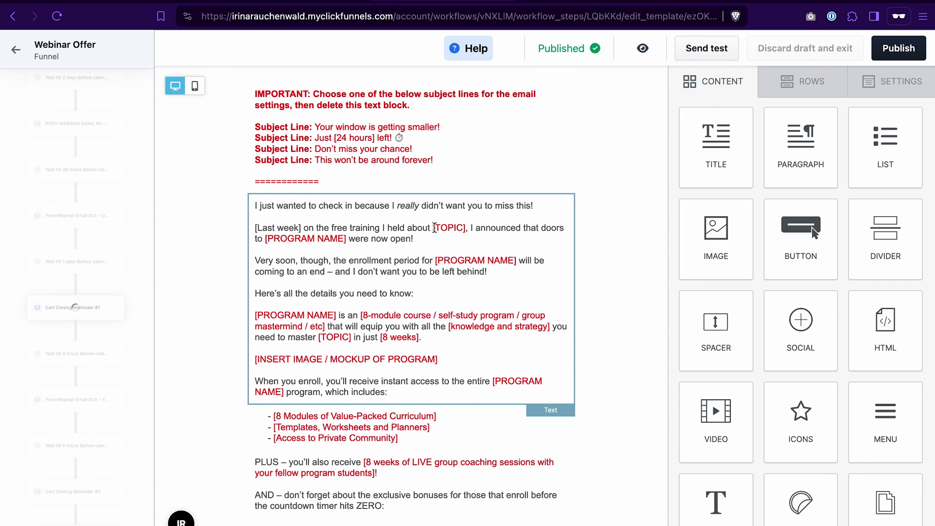
# Look over the reminder email and add an HTML block between the subject line suggestions and the opening paragraph.
pyautogui.click(455, 288)
pyautogui.scroll(-7, 456, 289)
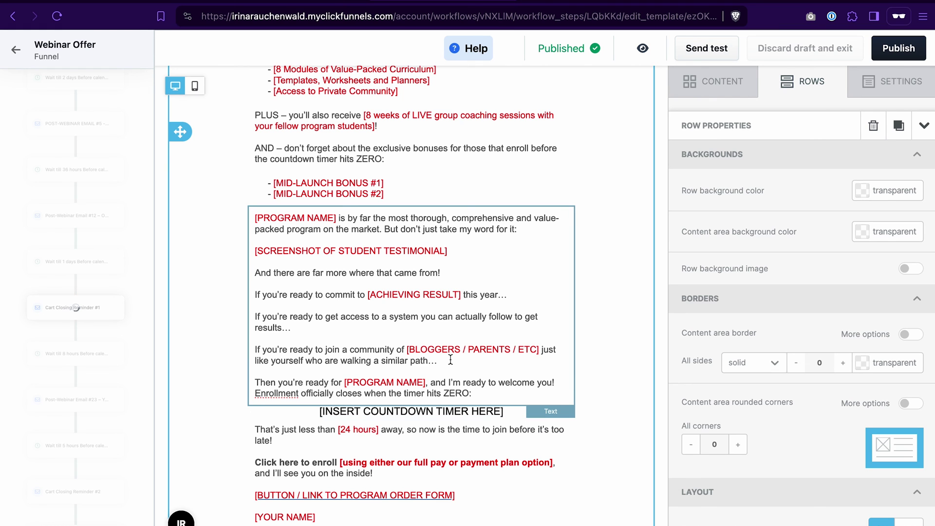
pyautogui.scroll(7, 613, 246)
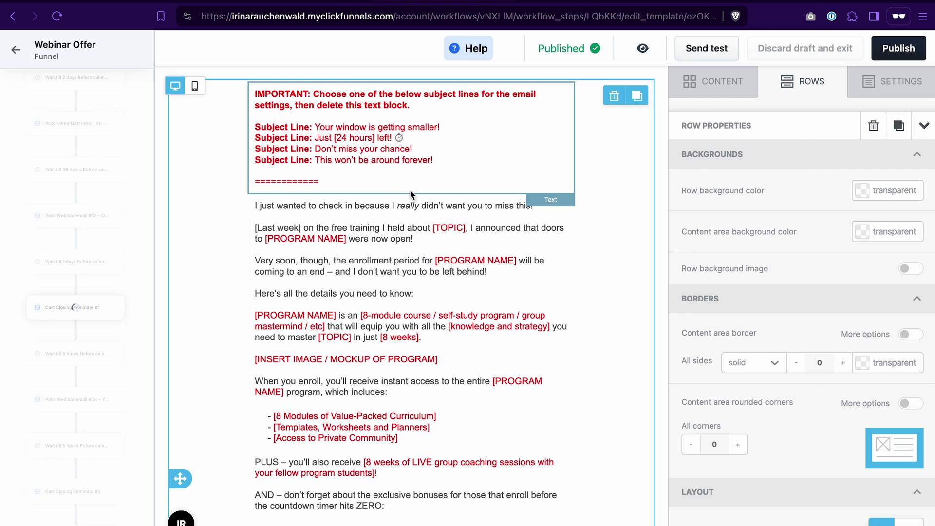
pyautogui.click(711, 83)
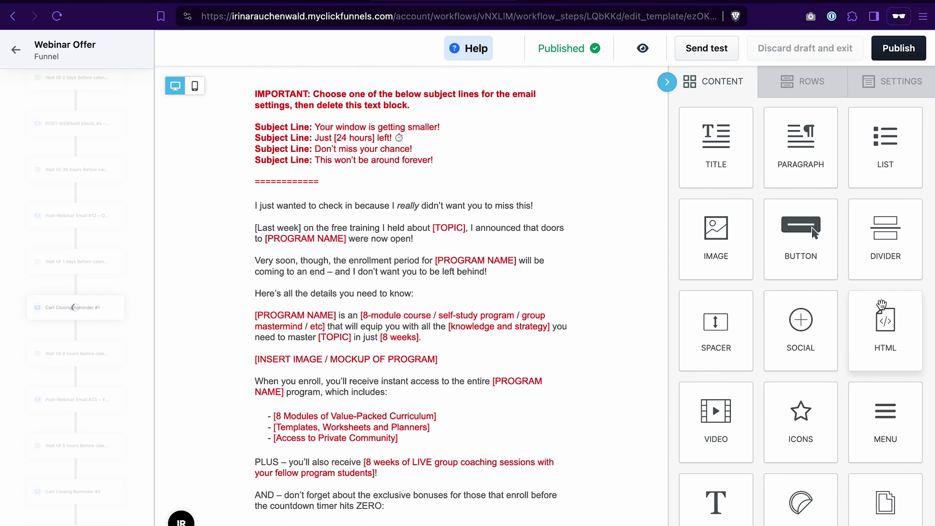
pyautogui.moveTo(881, 306); pyautogui.dragTo(380, 197)
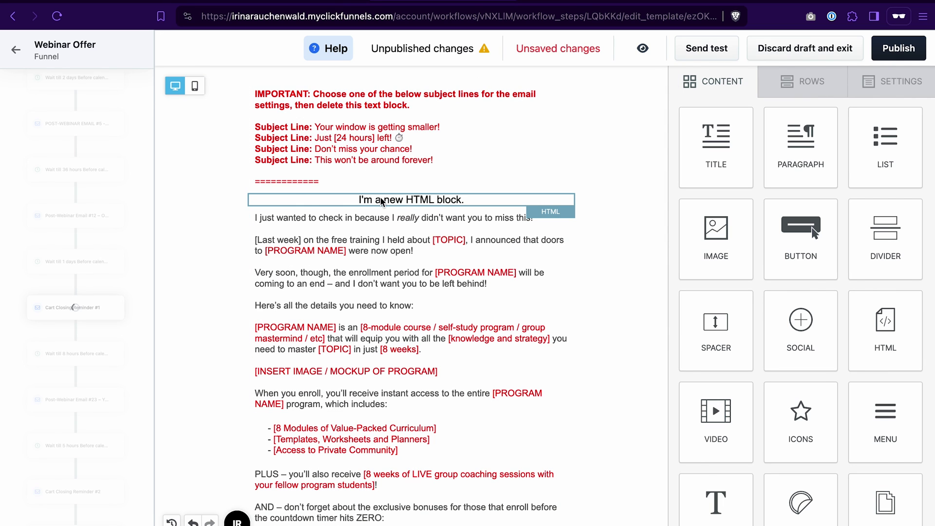
# Replace the new HTML block's placeholder code with the copied countdown timer embed code.
pyautogui.click(413, 200)
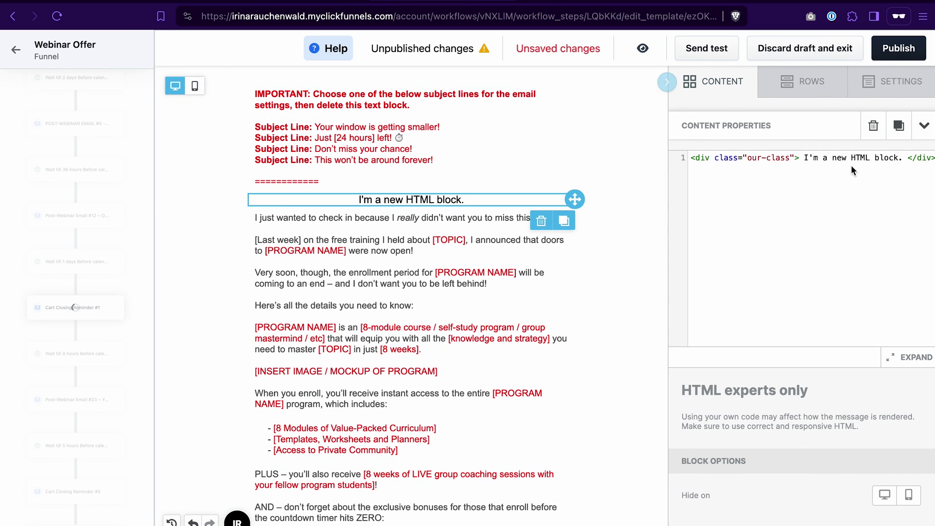
pyautogui.click(820, 305)
pyautogui.press('super+a')
pyautogui.press('BackSpace')
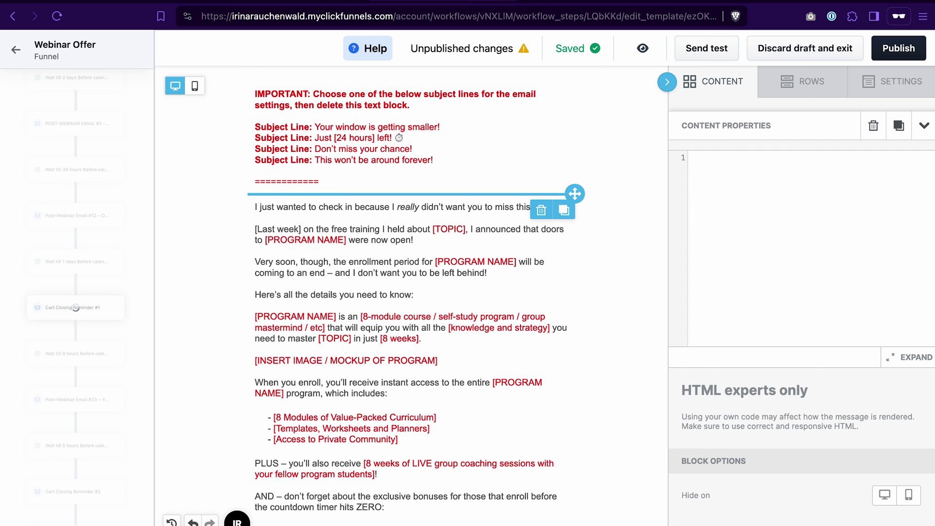
pyautogui.press('super+v')
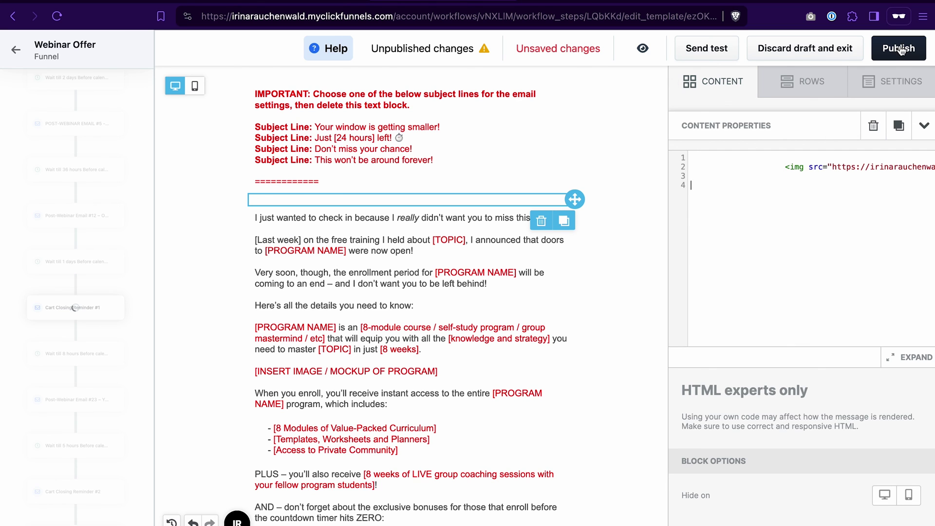